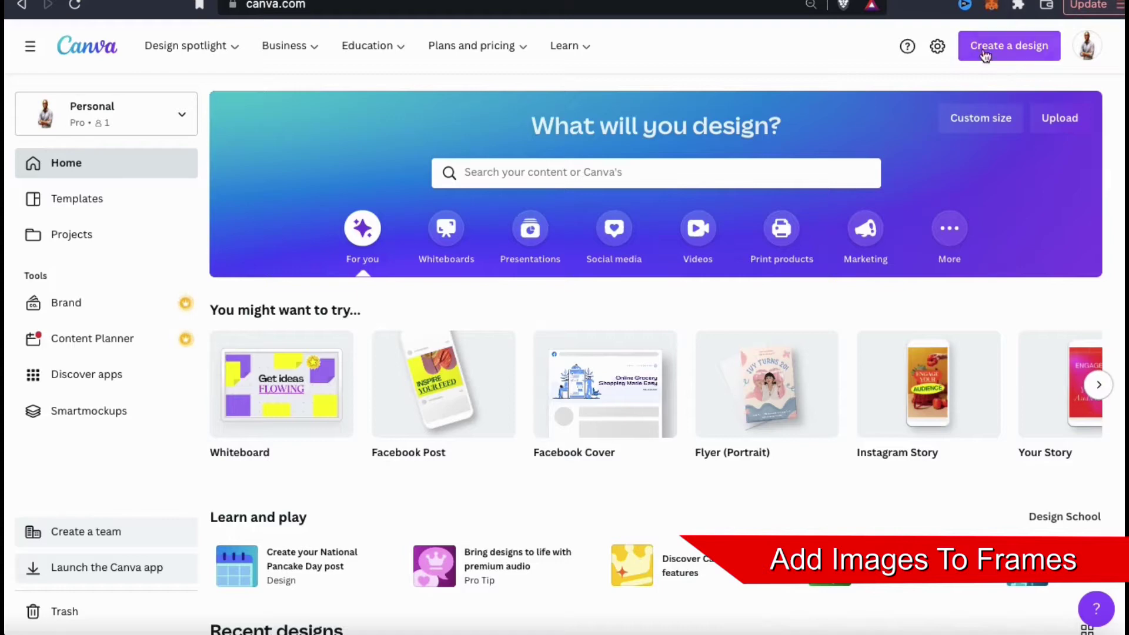
# Create a new custom-size design 940 px wide and 788 px high.
pyautogui.click(1008, 59)
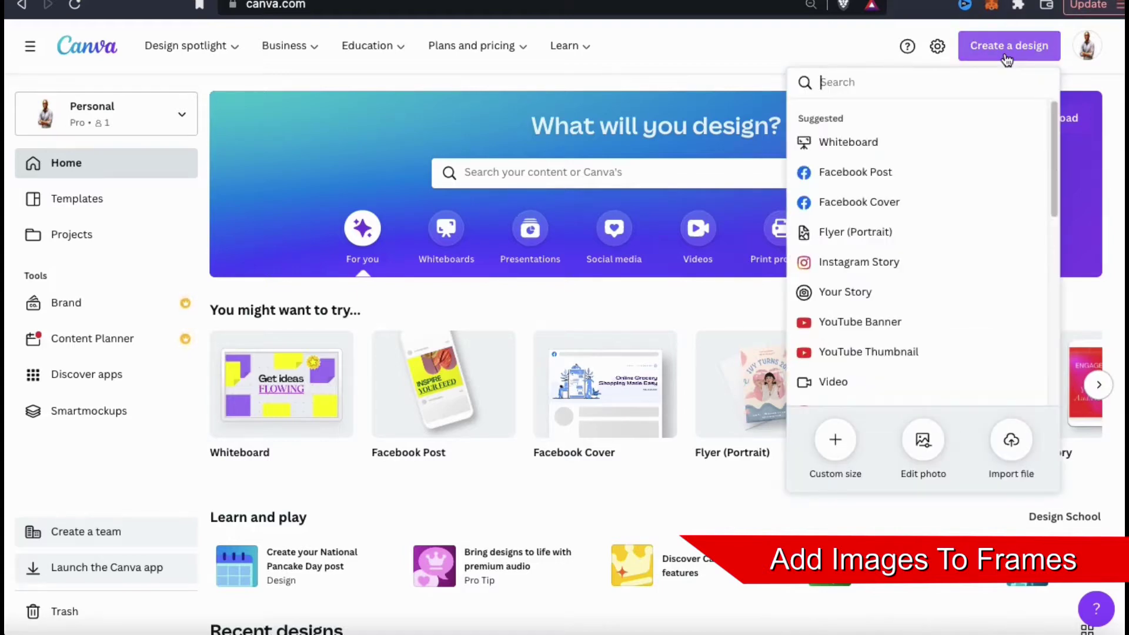
pyautogui.click(829, 432)
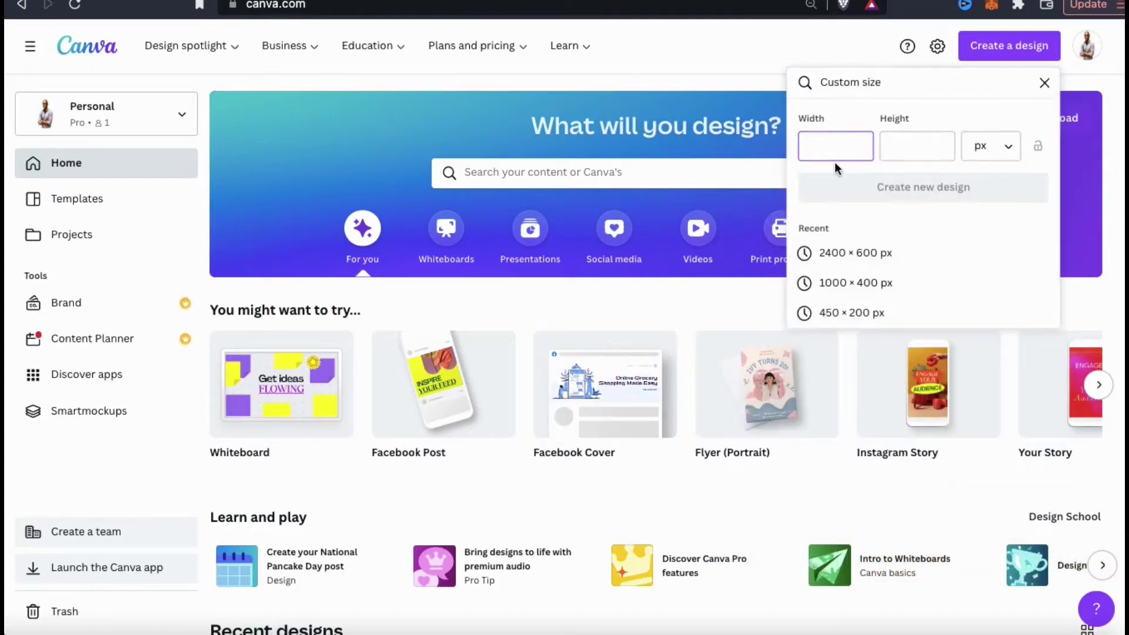
pyautogui.write('940')
pyautogui.click(902, 150)
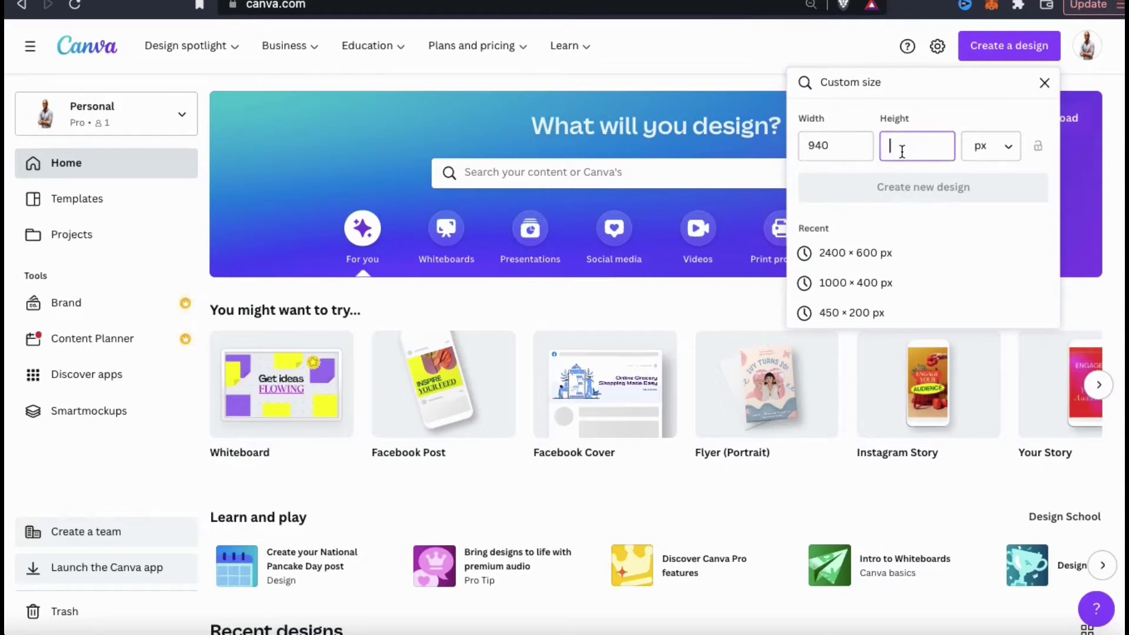
pyautogui.write('788')
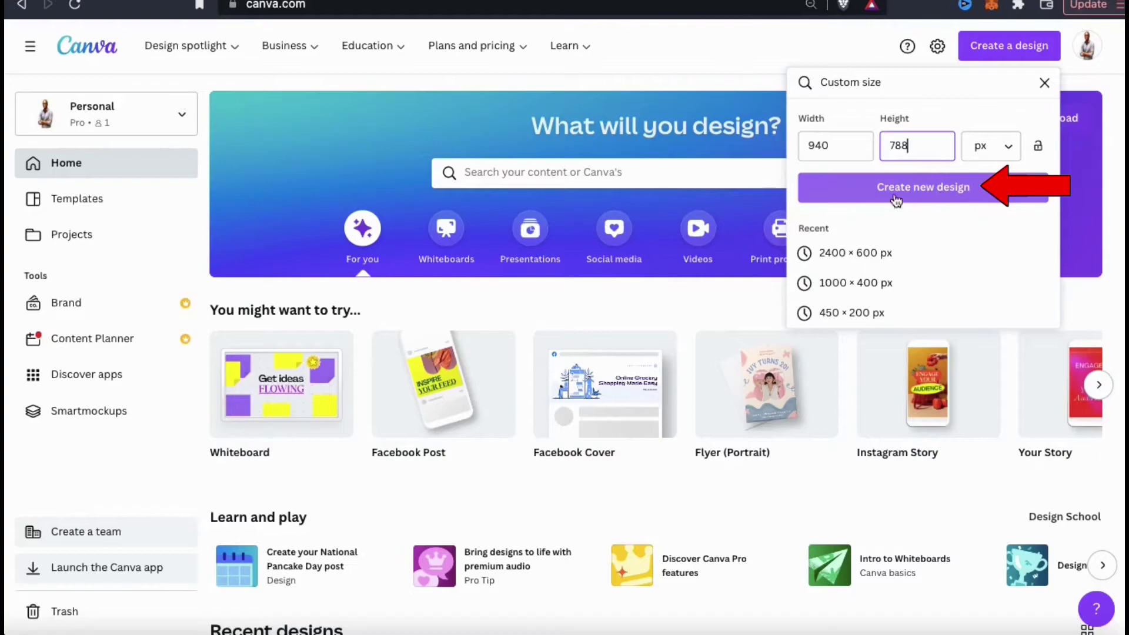
pyautogui.click(922, 188)
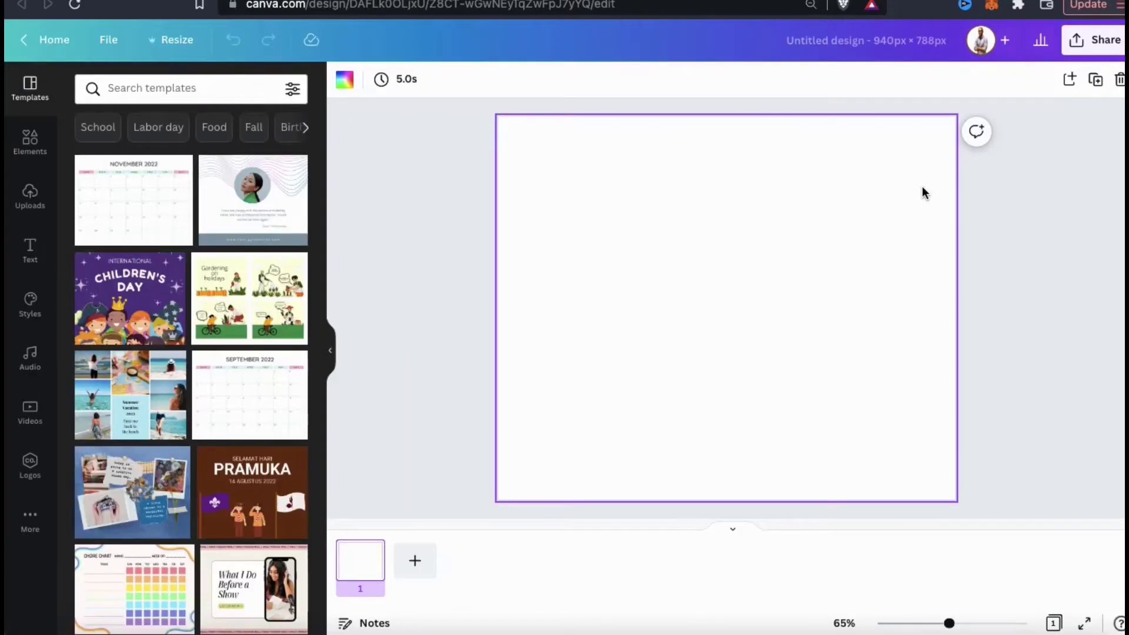
# Set the blank page's background to the light gray default color.
pyautogui.click(345, 79)
pyautogui.click(264, 310)
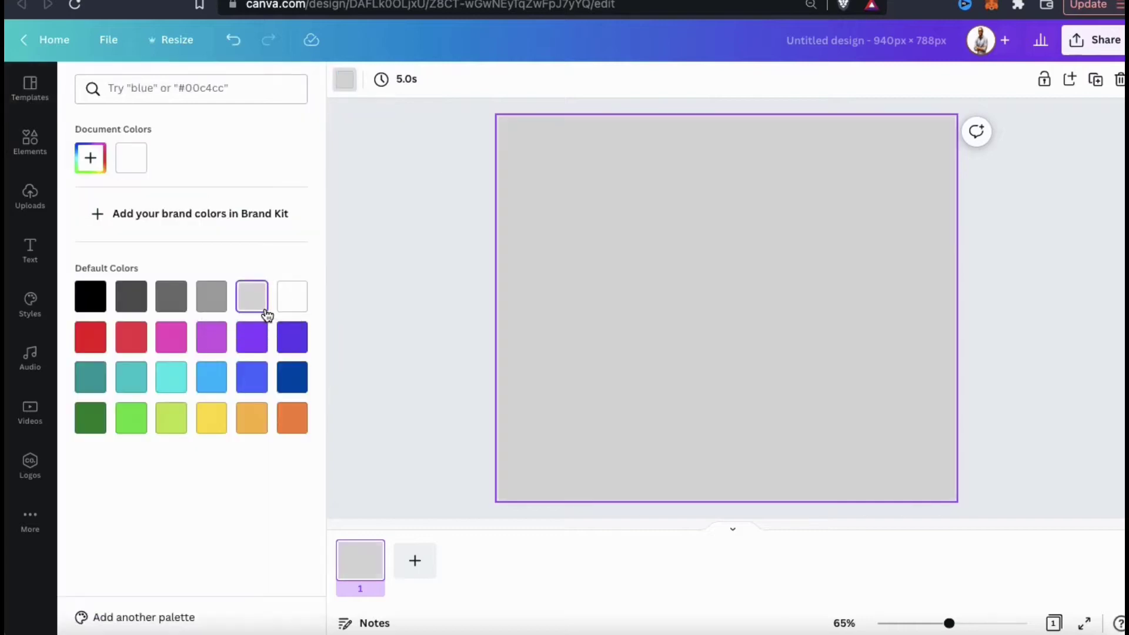
pyautogui.click(440, 317)
pyautogui.click(454, 323)
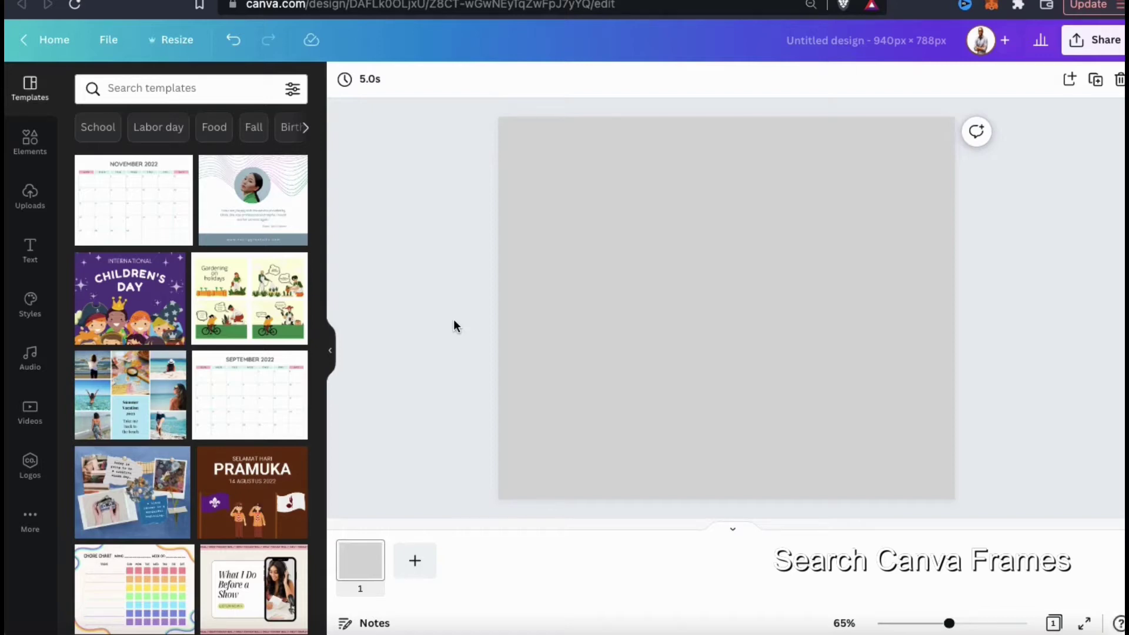
# Search the elements library for "FRAME".
pyautogui.click(27, 154)
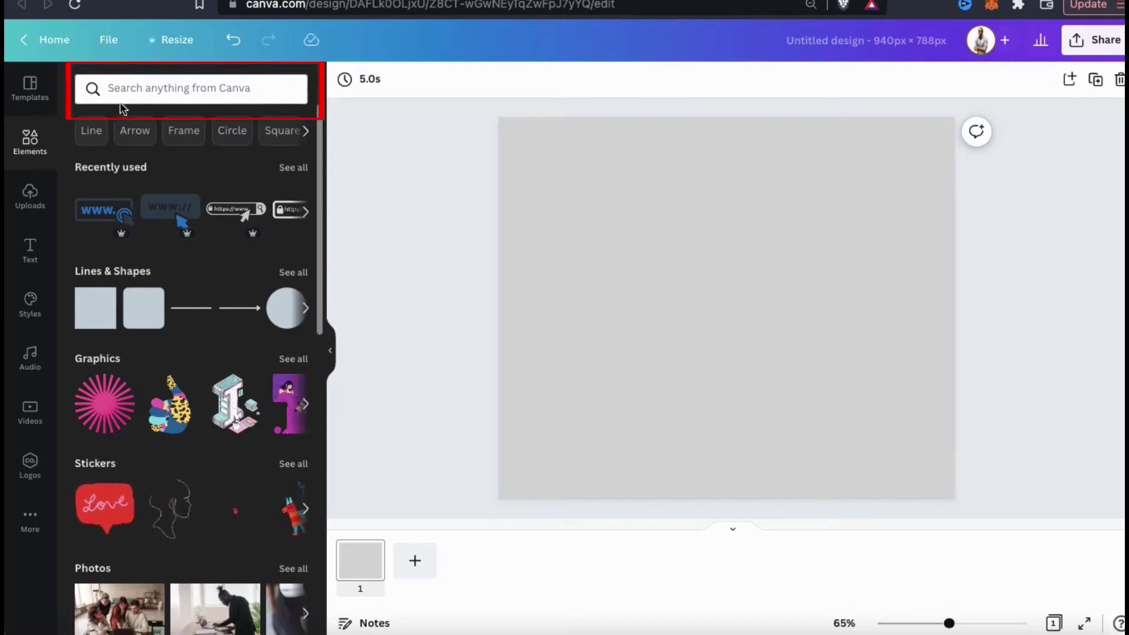
pyautogui.click(137, 92)
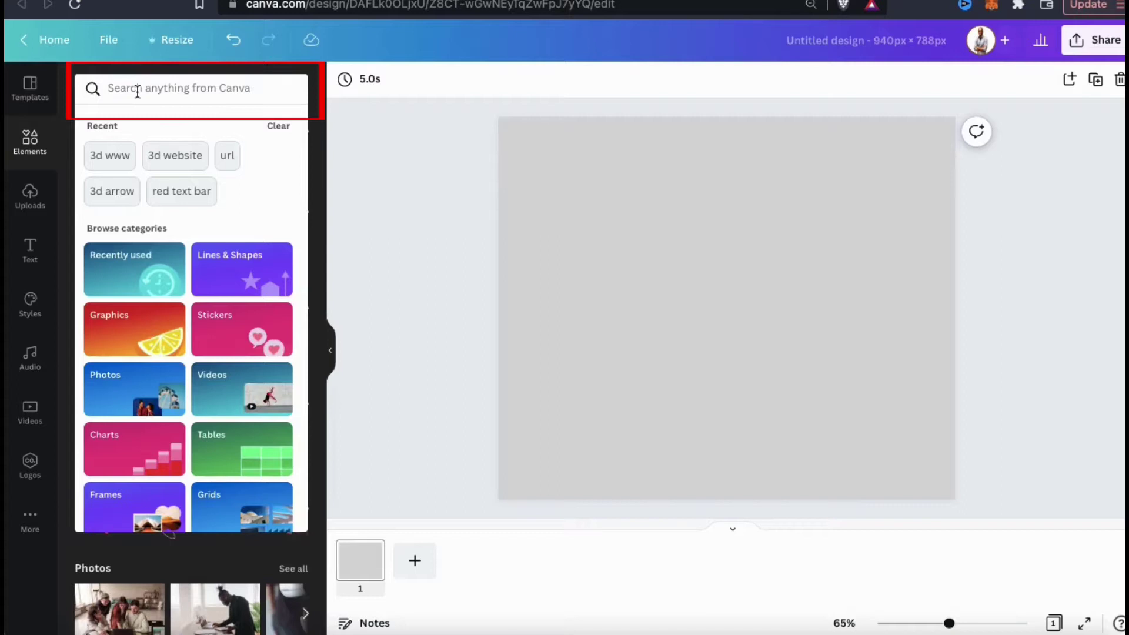
pyautogui.write('FRAME')
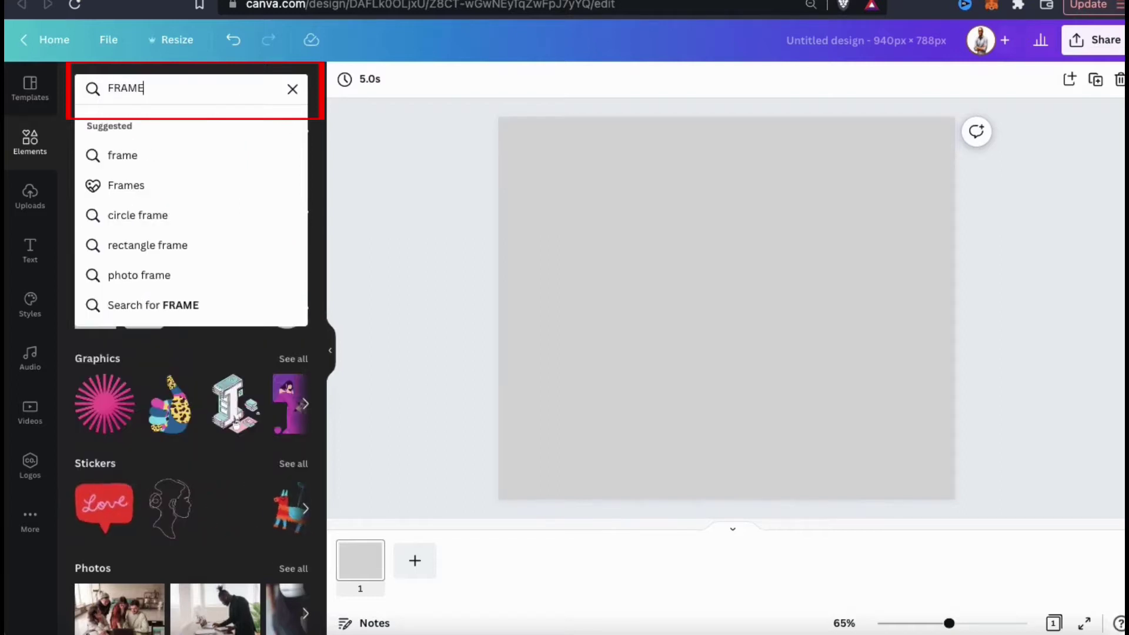
pyautogui.press('Return')
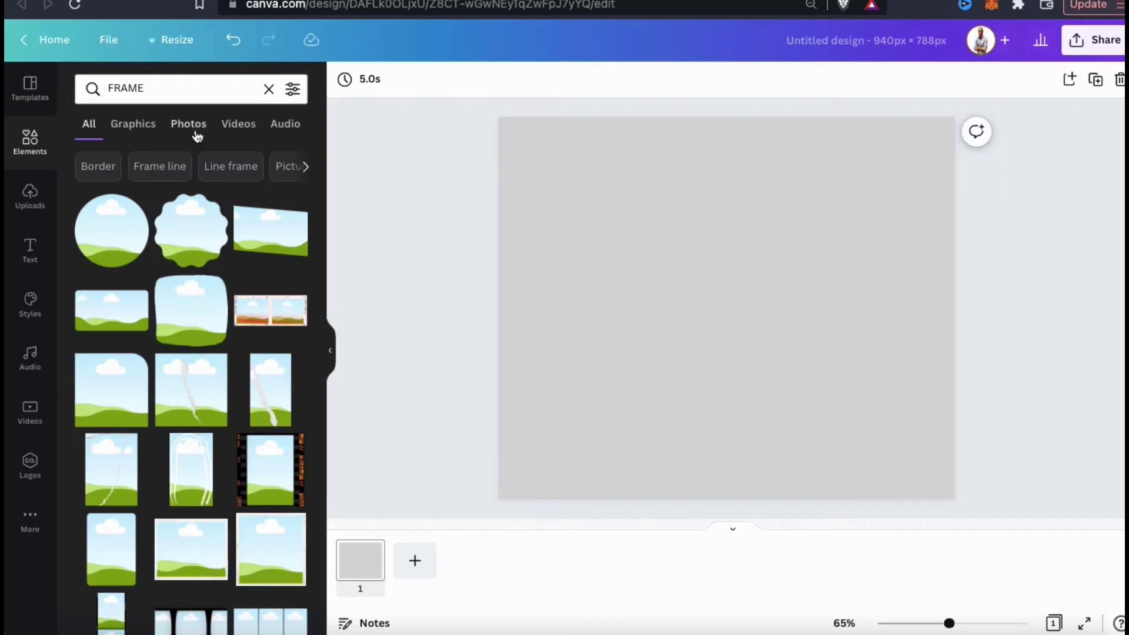
# Find the wavy, cloud-like blob frame among the frame results and add it to the page.
pyautogui.scroll(-3, 265, 213)
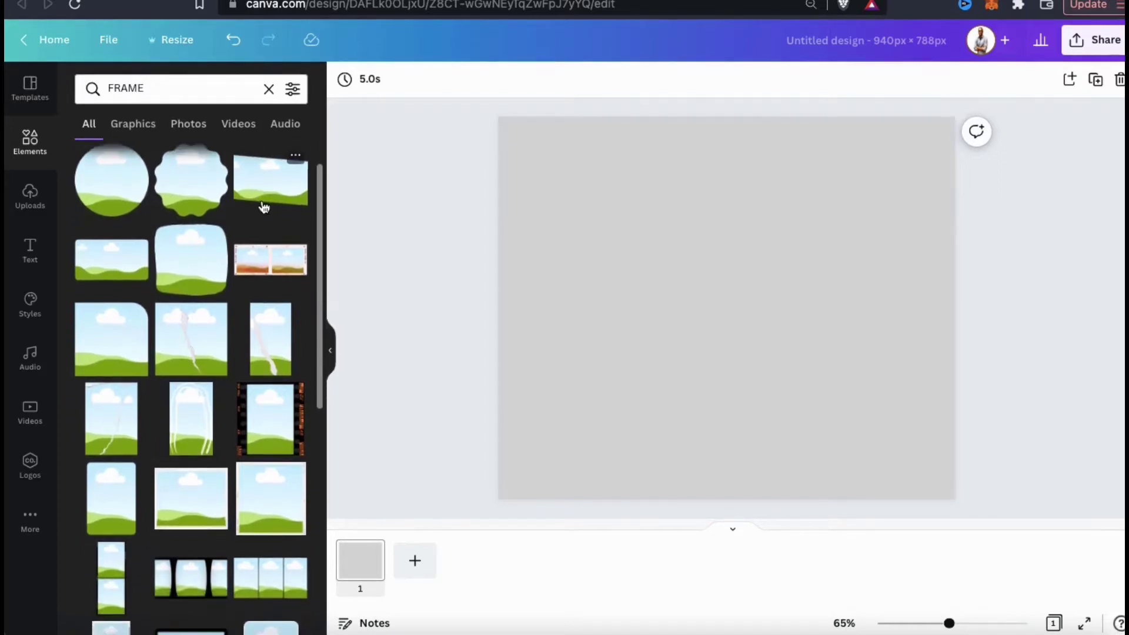
pyautogui.scroll(-3, 269, 217)
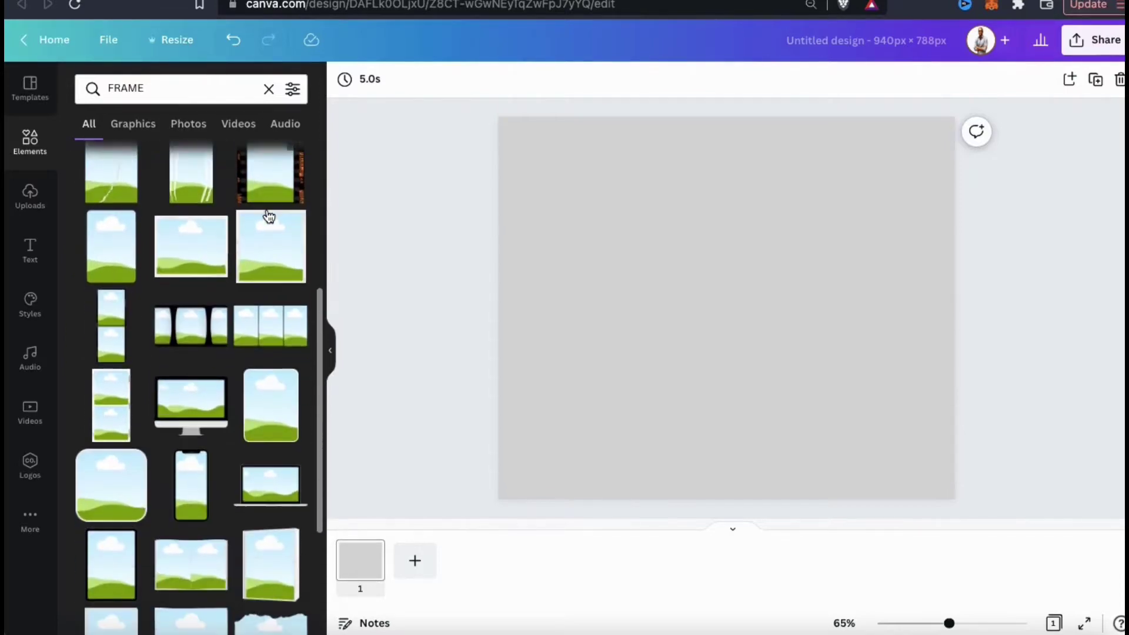
pyautogui.scroll(-2, 269, 217)
pyautogui.scroll(-4, 269, 217)
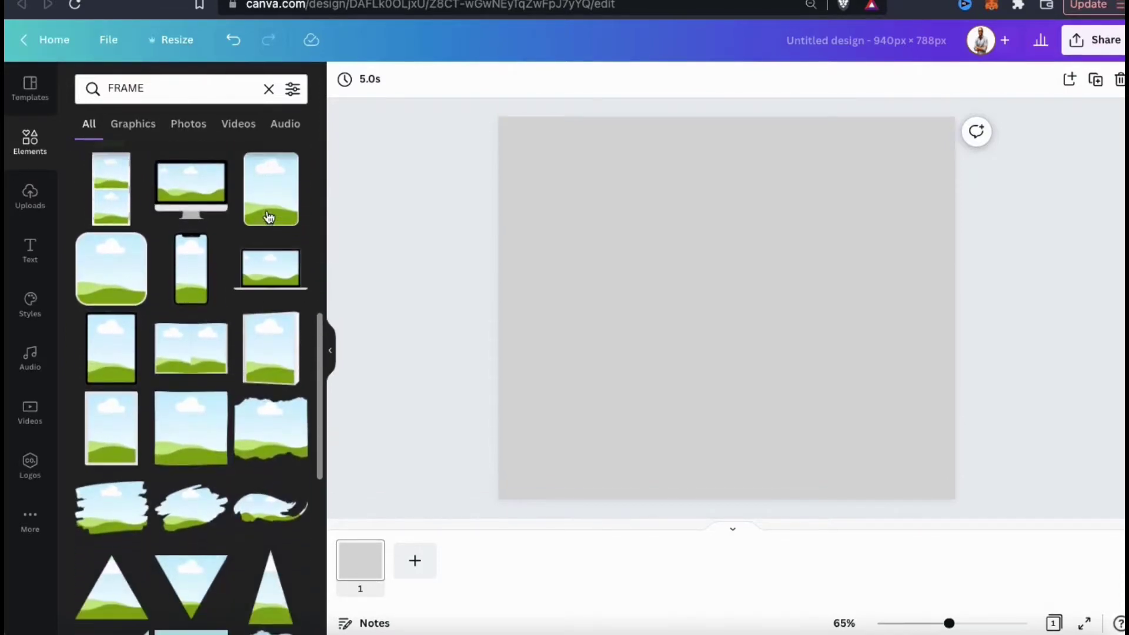
pyautogui.scroll(-4, 274, 226)
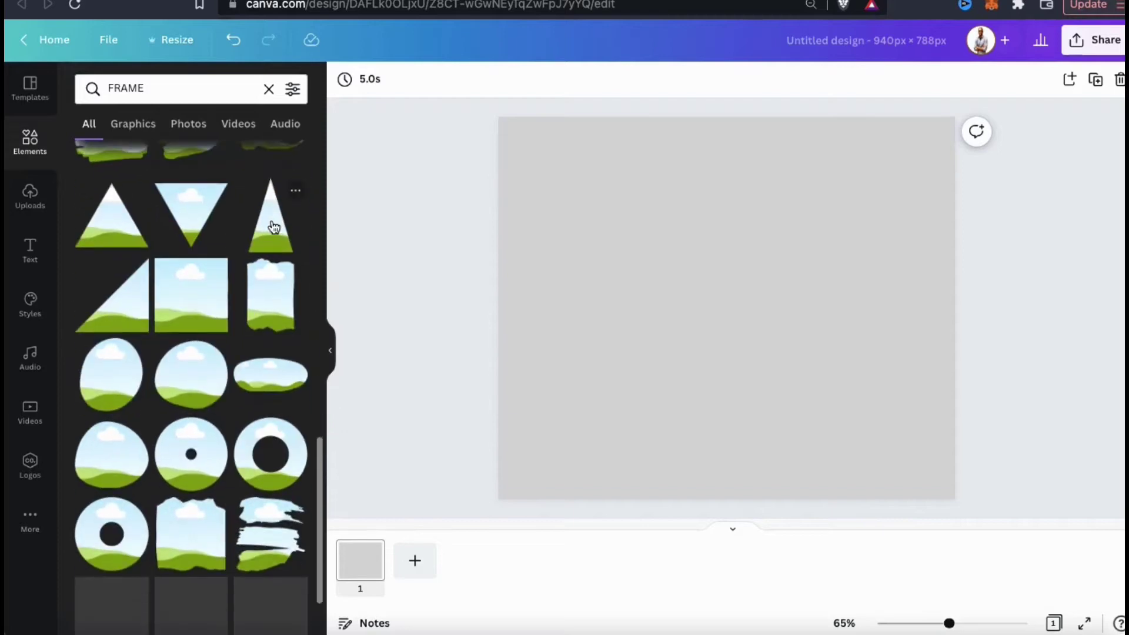
pyautogui.scroll(-2, 273, 226)
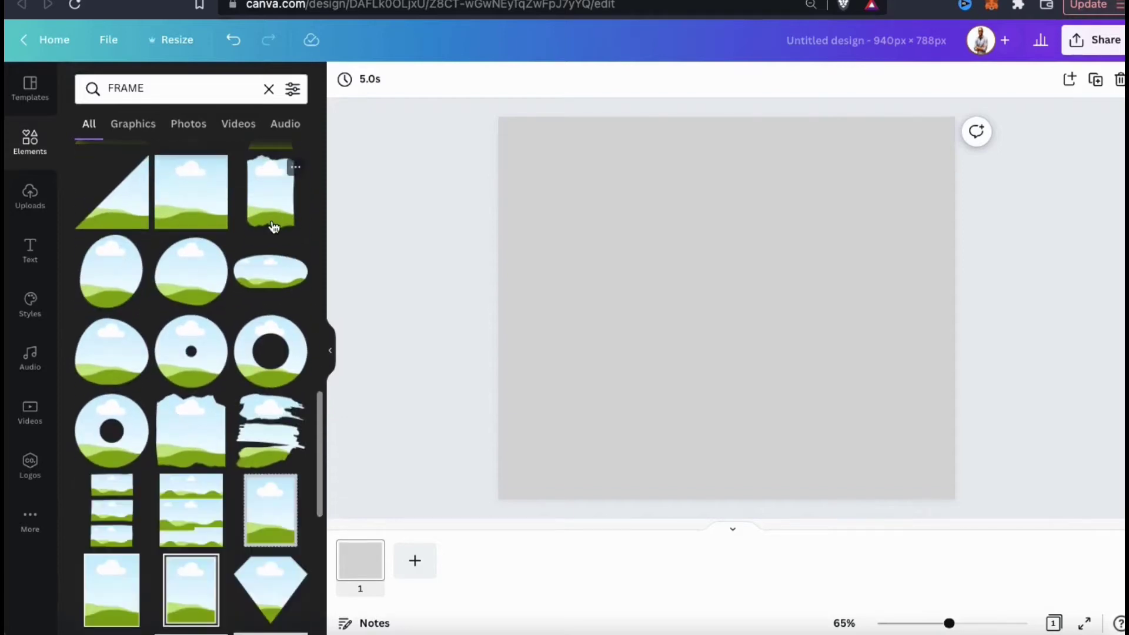
pyautogui.scroll(-4, 273, 225)
pyautogui.scroll(-10, 271, 226)
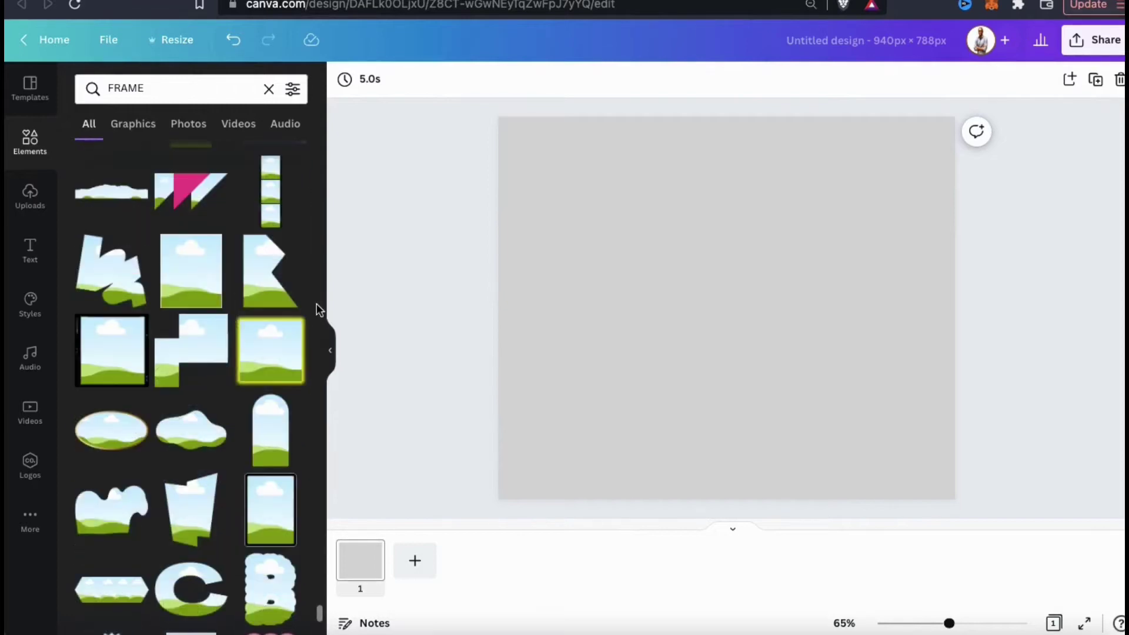
pyautogui.click(211, 432)
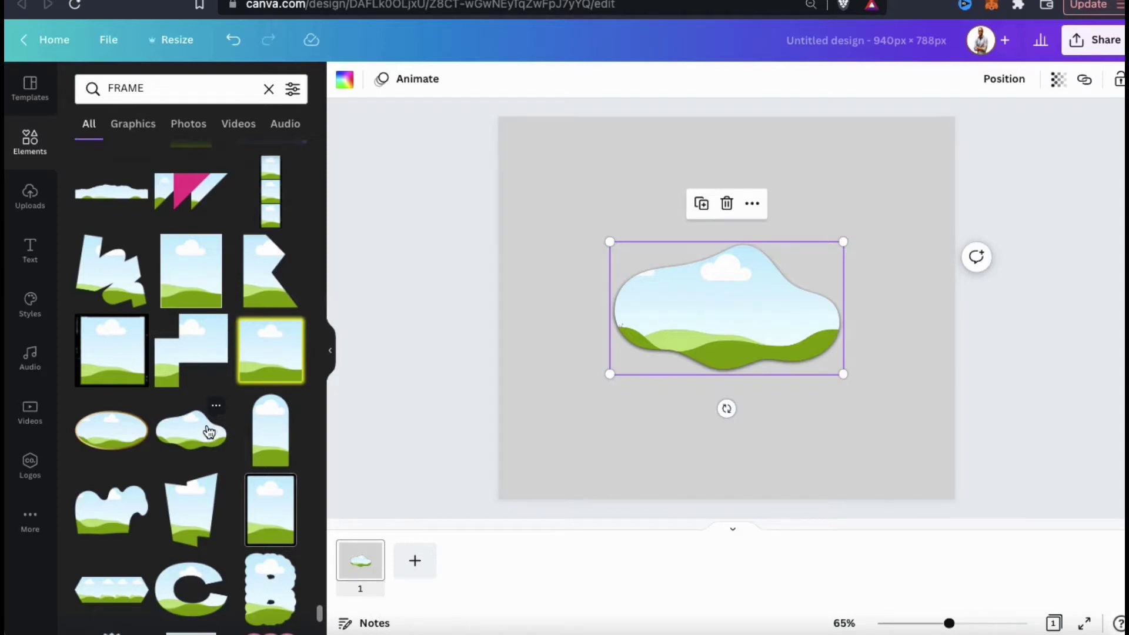
# Enlarge the blob frame past the page's side edges and move it up so its wavy lower edge spans the upper half.
pyautogui.moveTo(610, 242); pyautogui.dragTo(537, 197)
pyautogui.moveTo(668, 277); pyautogui.dragTo(615, 186)
pyautogui.moveTo(837, 307); pyautogui.dragTo(812, 244)
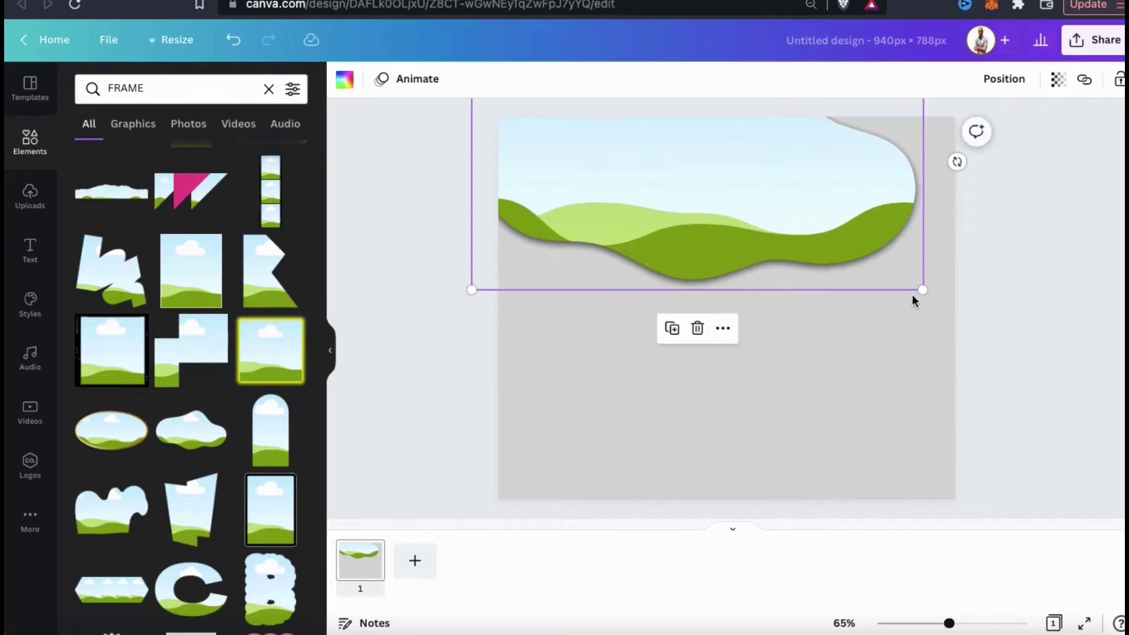
pyautogui.moveTo(923, 287); pyautogui.dragTo(1003, 325)
pyautogui.moveTo(885, 271); pyautogui.dragTo(898, 234)
pyautogui.moveTo(1000, 300); pyautogui.dragTo(1044, 307)
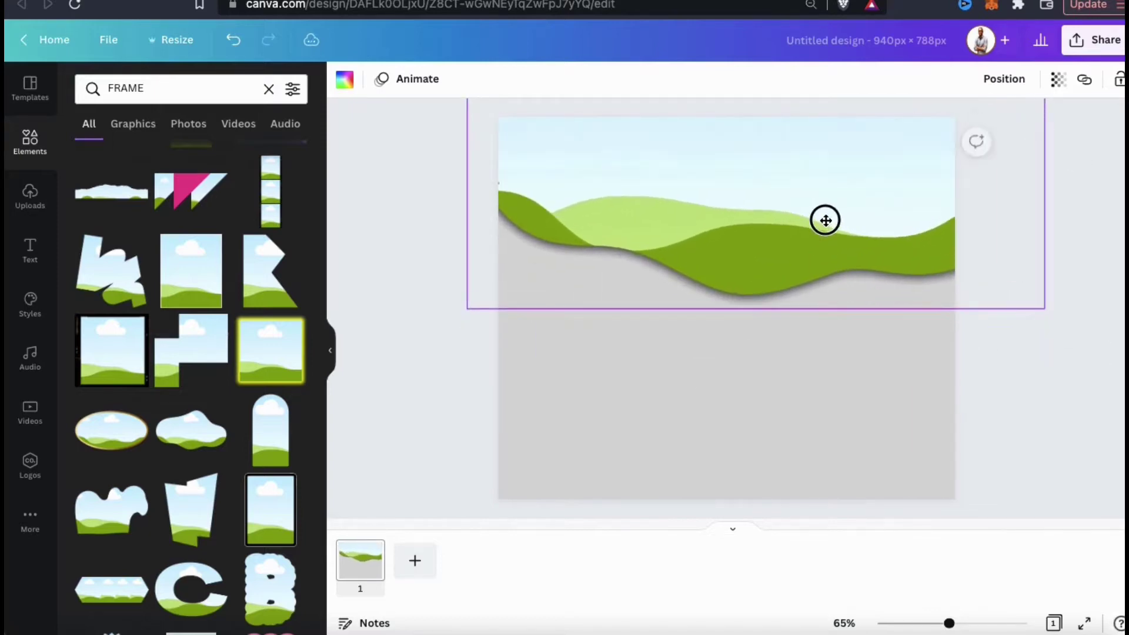
pyautogui.click(364, 202)
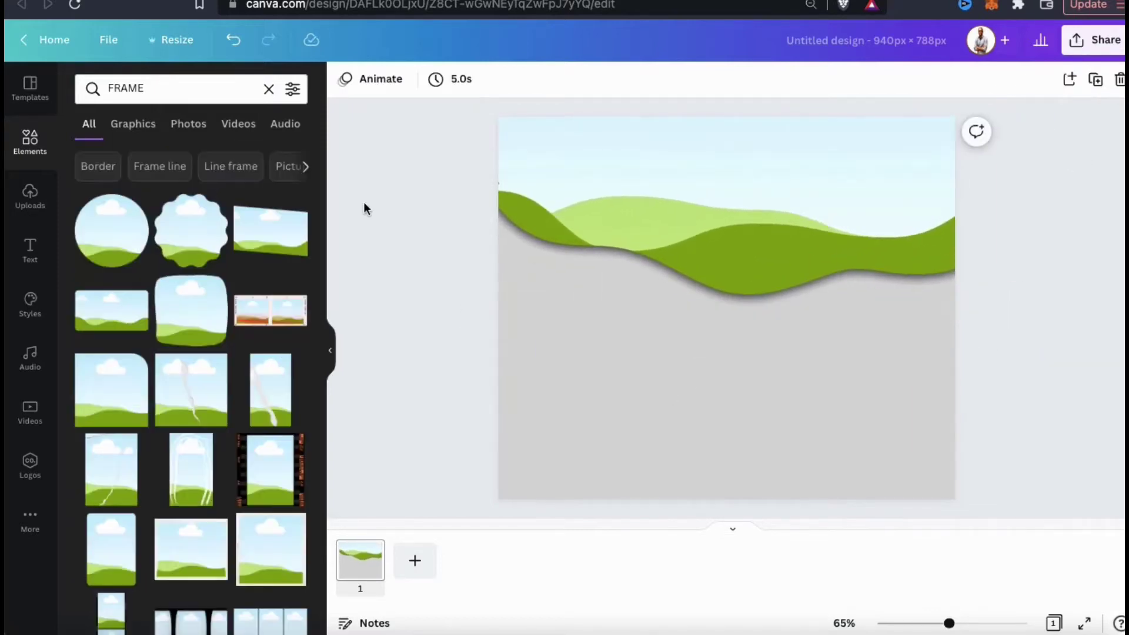
# Add a circle frame and place it at the page's lower right, overlapping the blob frame's lower edge.
pyautogui.click(134, 235)
pyautogui.moveTo(721, 287); pyautogui.dragTo(841, 325)
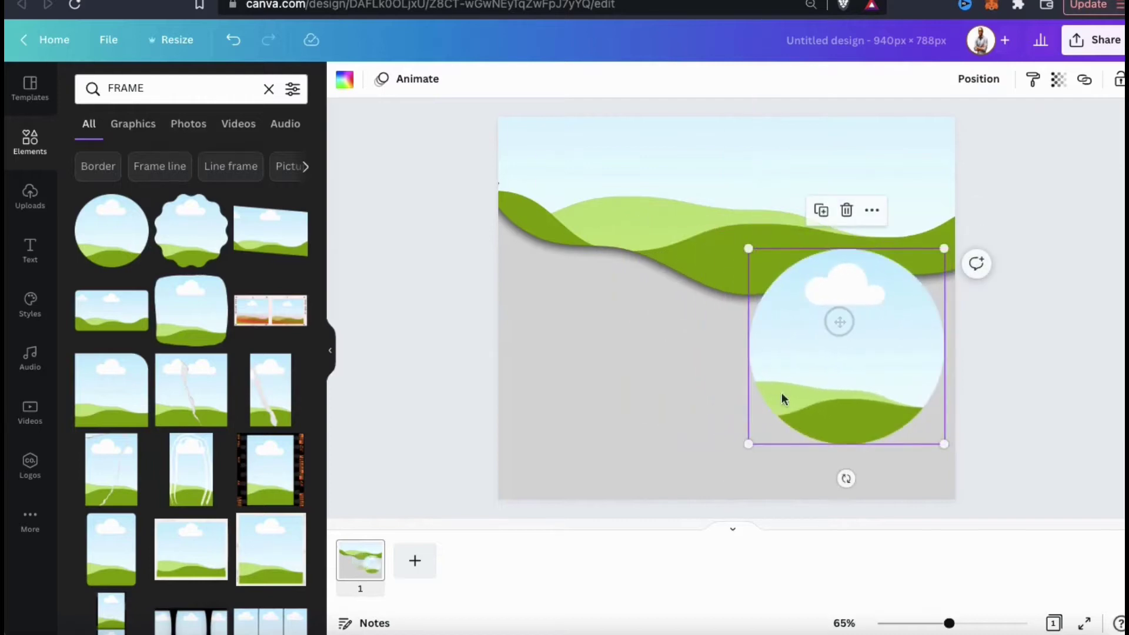
pyautogui.click(581, 403)
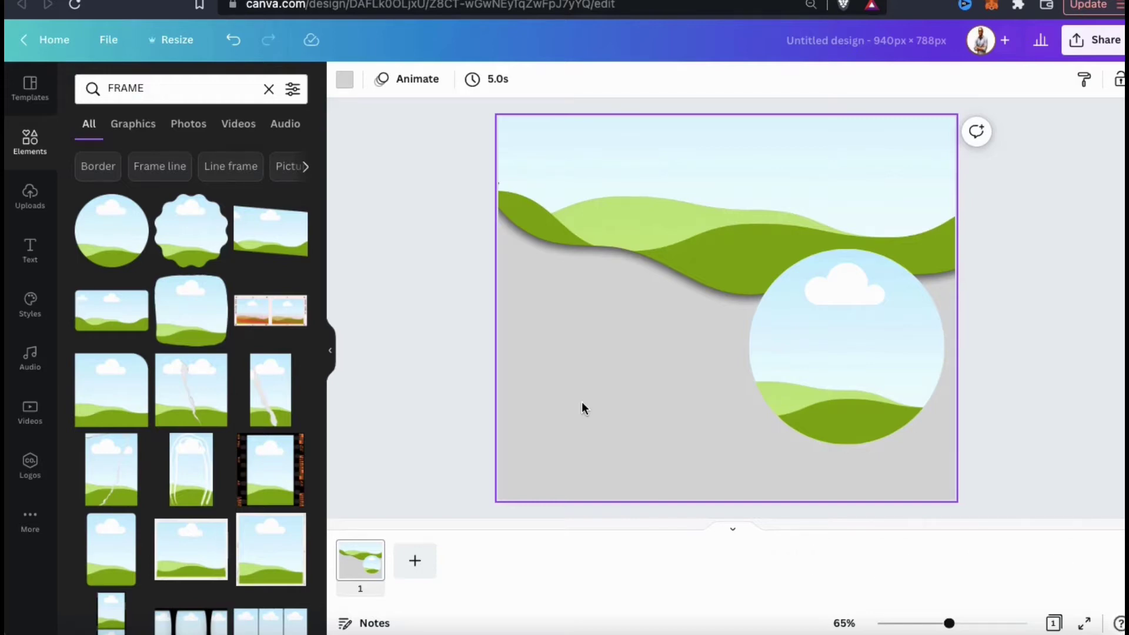
# Upload the seven PNG images from the Graphics folder inside Canva Frames YT.
pyautogui.click(31, 197)
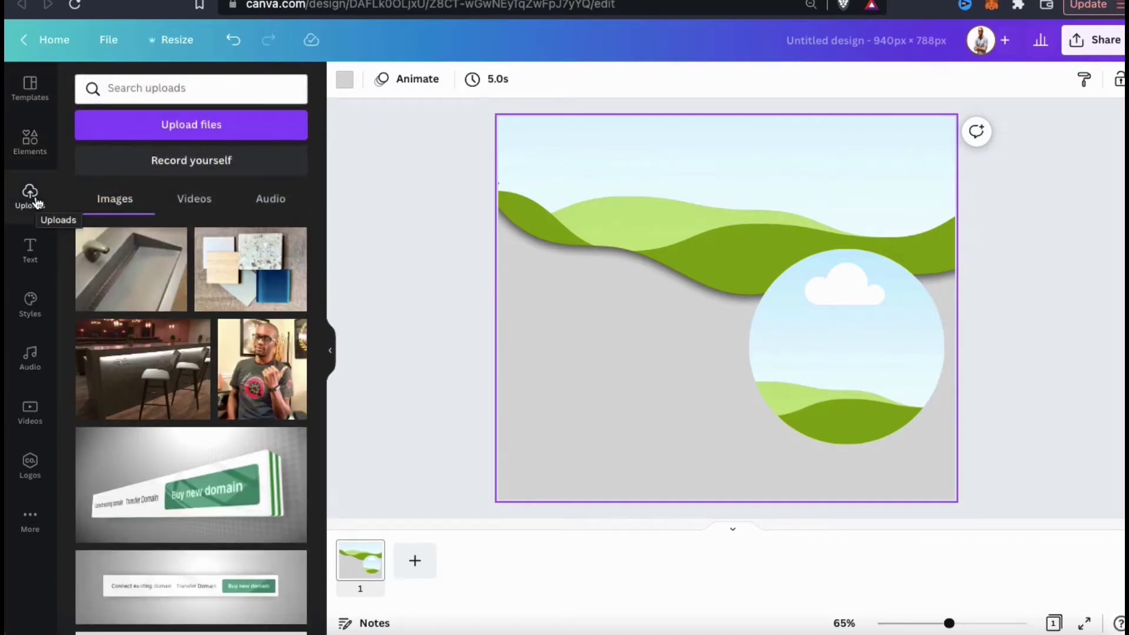
pyautogui.click(189, 135)
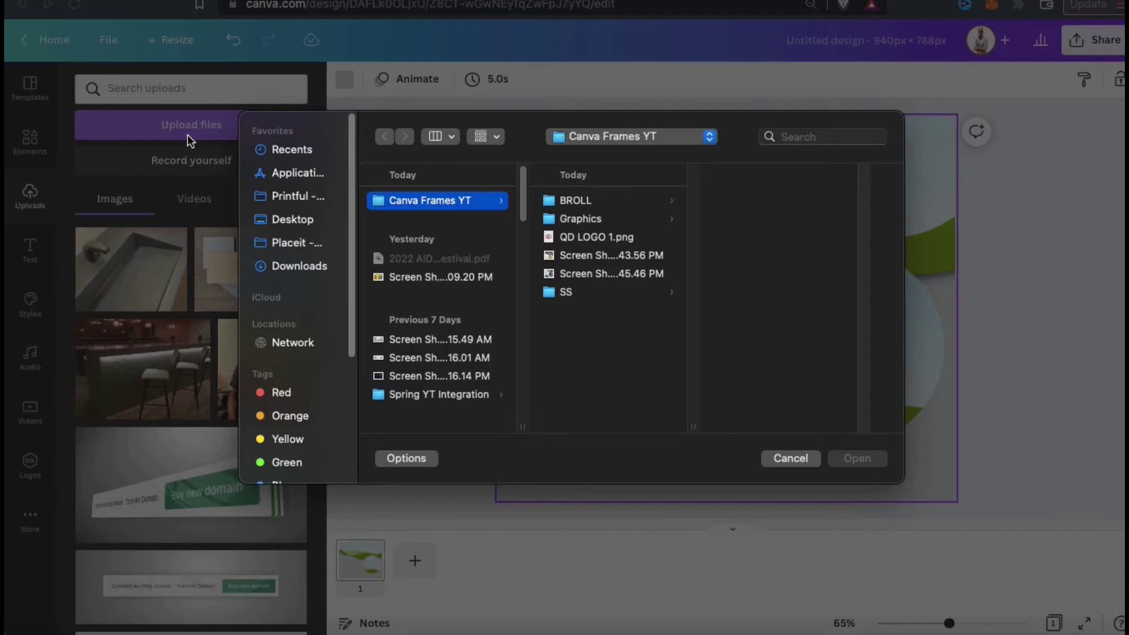
pyautogui.click(580, 219)
pyautogui.moveTo(611, 309); pyautogui.dragTo(603, 209)
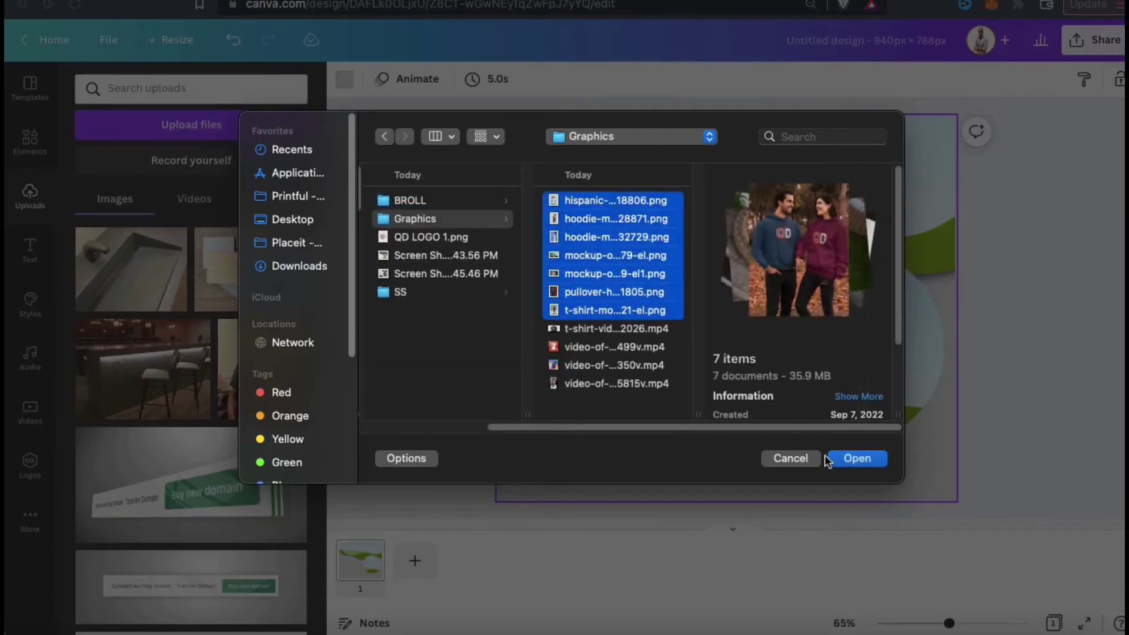
pyautogui.click(856, 459)
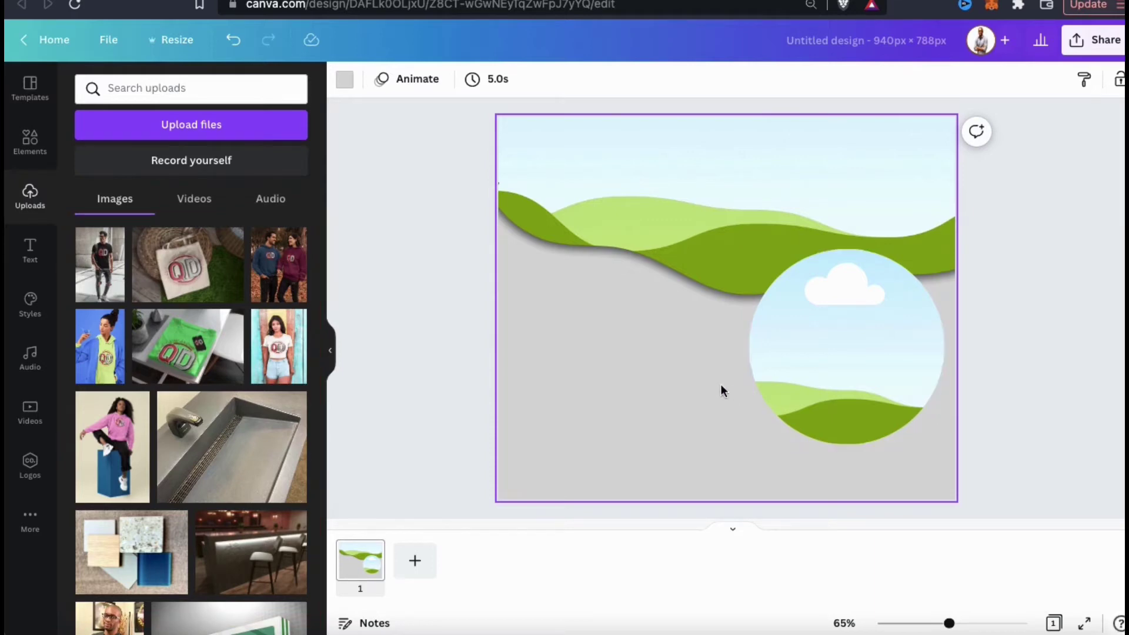
# Fill the blob frame with the uploaded photo of the couple in hoodies, and move the filled frame down the page.
pyautogui.click(293, 295)
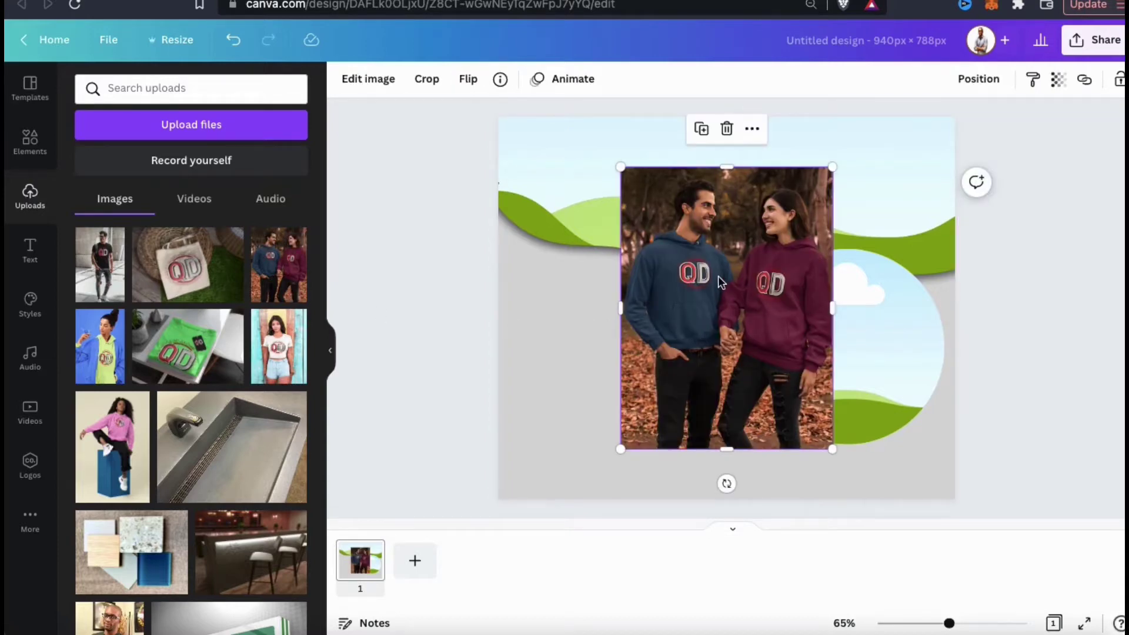
pyautogui.moveTo(718, 276); pyautogui.dragTo(689, 205)
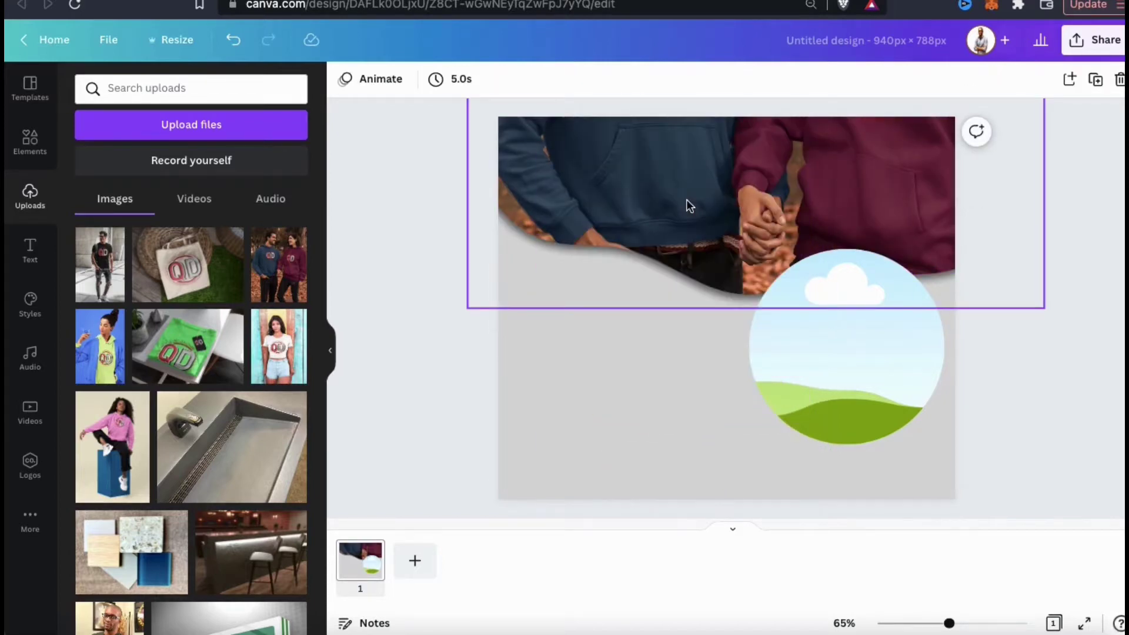
pyautogui.moveTo(686, 200); pyautogui.dragTo(674, 319)
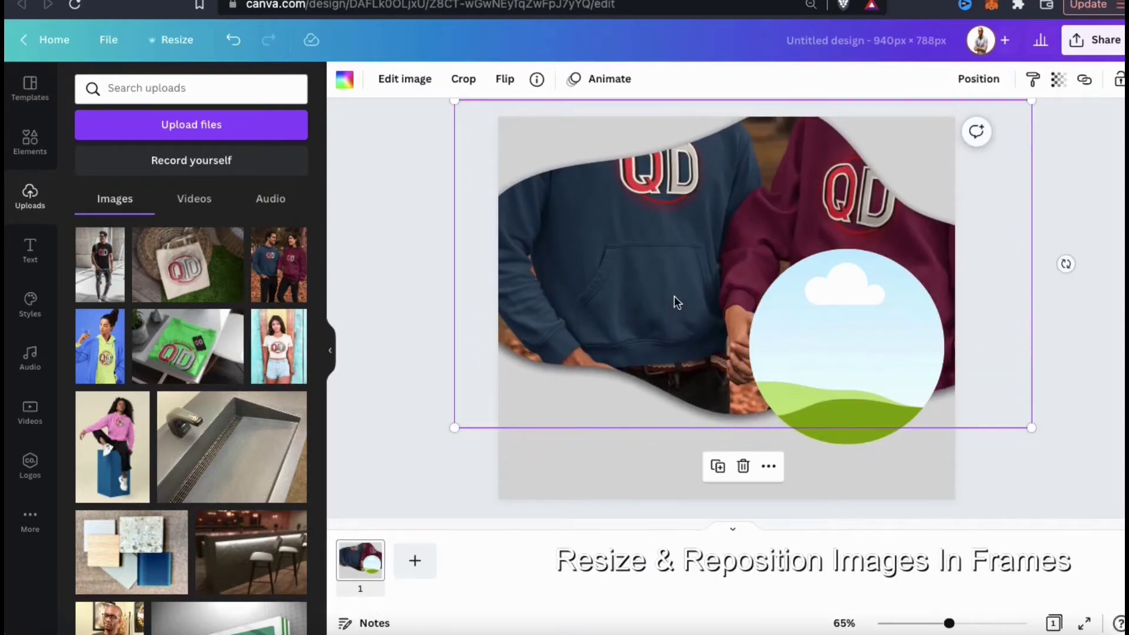
# Resize and reposition the couple photo inside the blob frame so the blue hoodie's QD logo shows, and apply the crop.
pyautogui.doubleClick(675, 294)
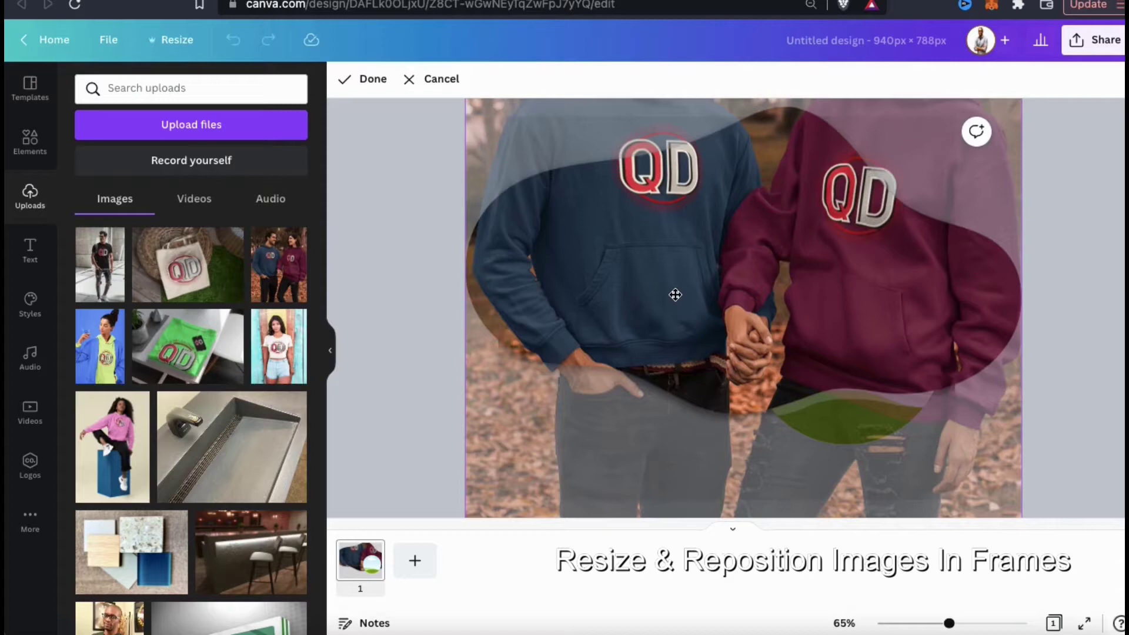
pyautogui.moveTo(689, 244); pyautogui.dragTo(648, 203)
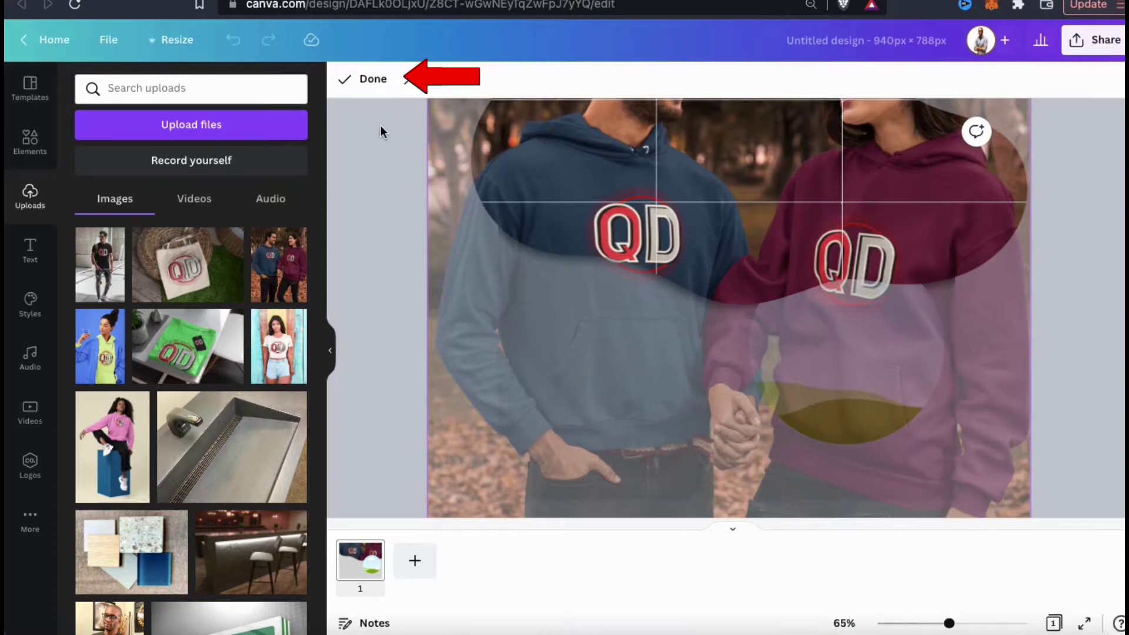
pyautogui.click(370, 92)
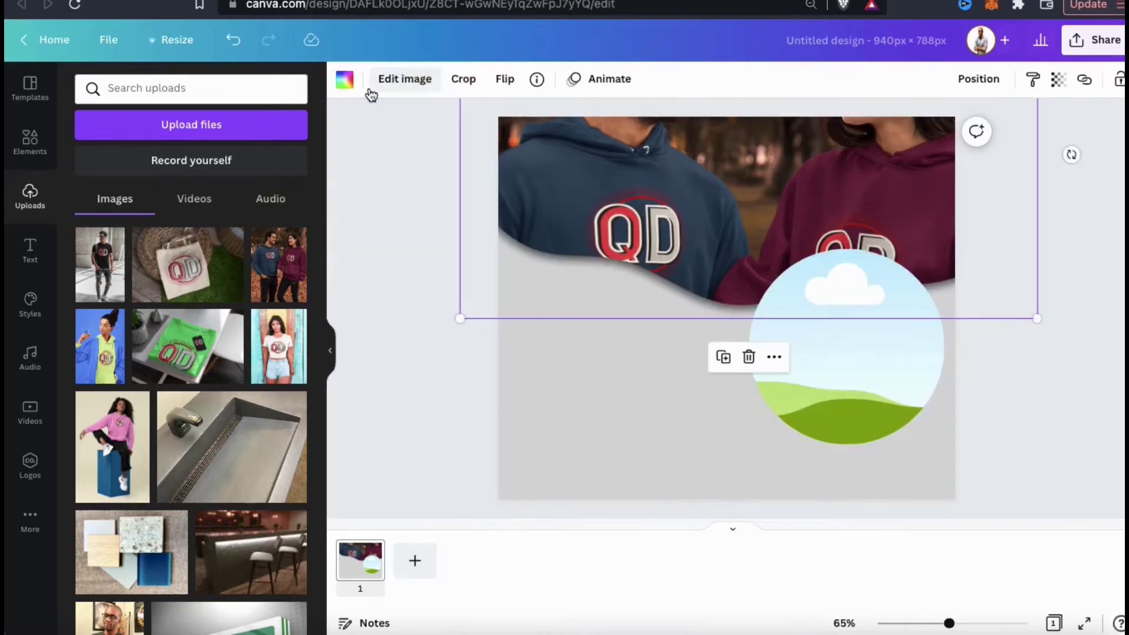
pyautogui.click(591, 347)
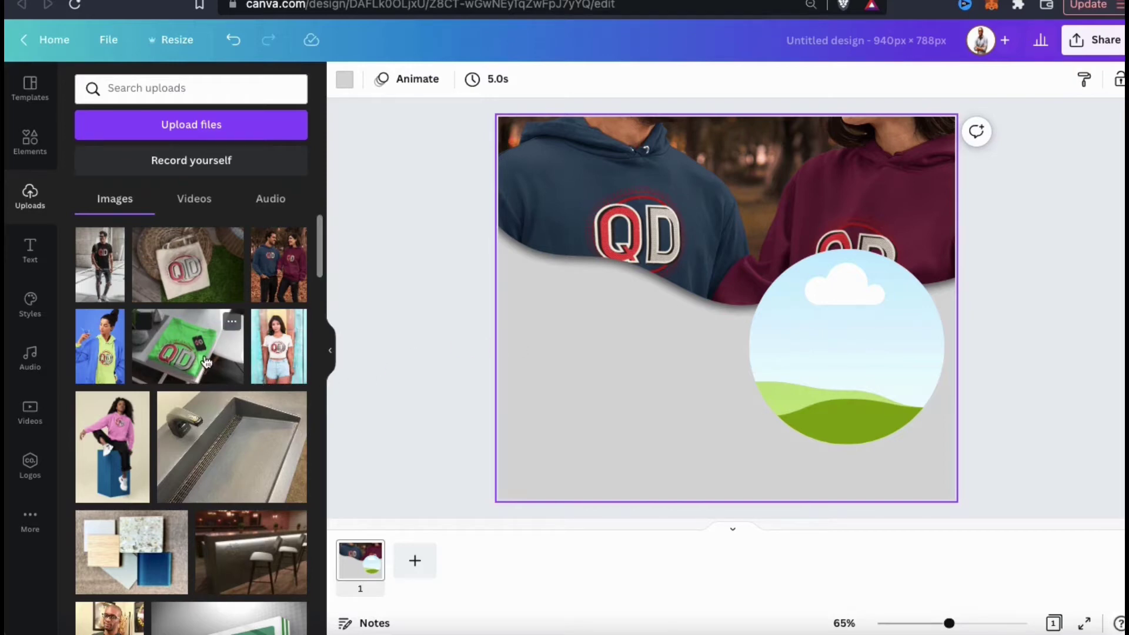
# Fill the circle frame with the uploaded photo of the folded green QD T-shirt.
pyautogui.moveTo(203, 359); pyautogui.dragTo(813, 330)
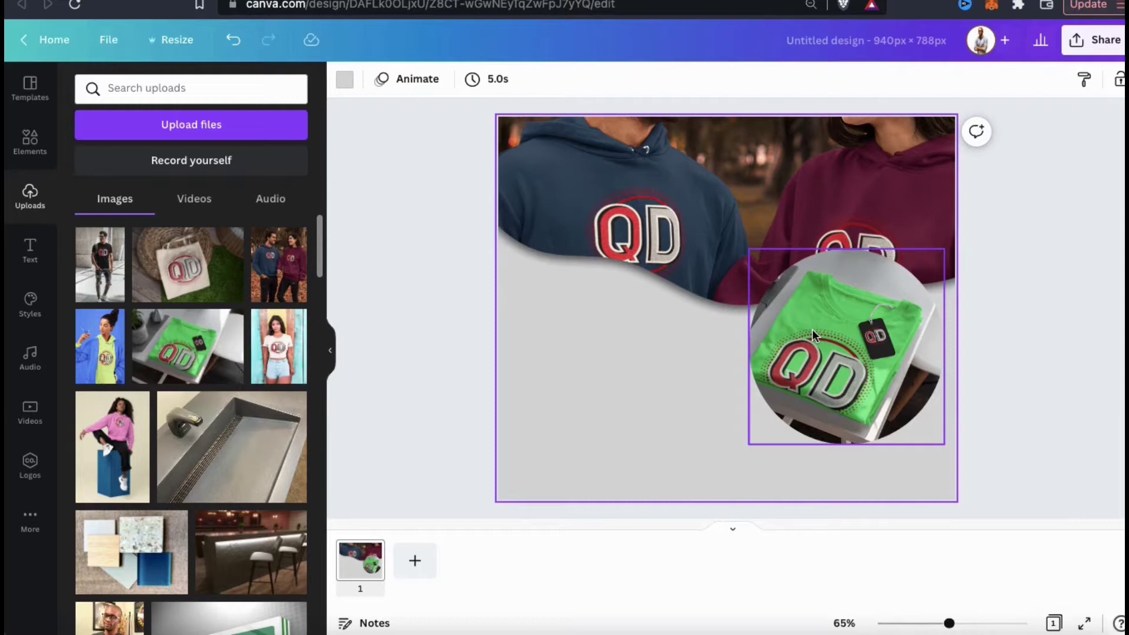
# Enlarge and recentre the green T-shirt photo inside the circle frame, then enlarge the frame and nudge it into place.
pyautogui.doubleClick(812, 329)
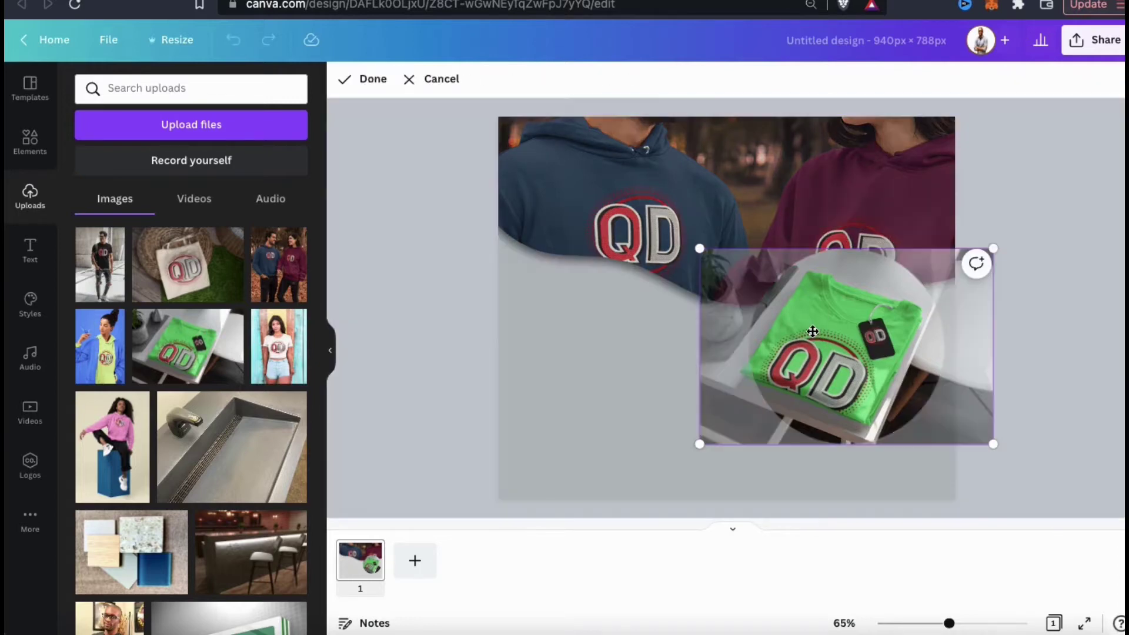
pyautogui.moveTo(822, 335); pyautogui.dragTo(837, 330)
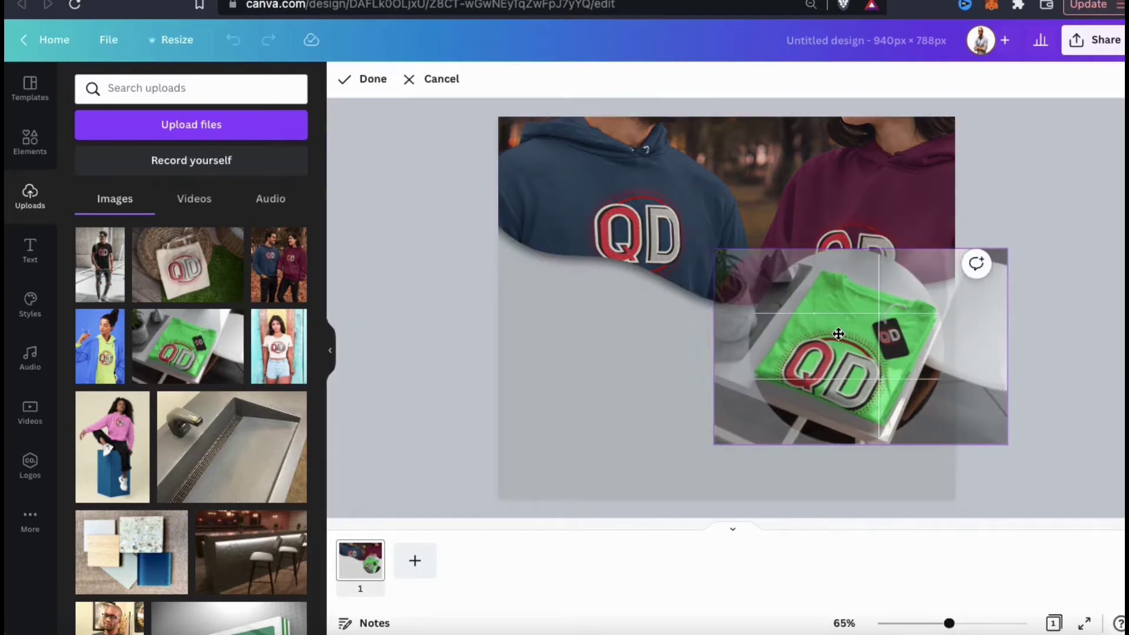
pyautogui.moveTo(713, 445); pyautogui.dragTo(684, 464)
pyautogui.moveTo(820, 387); pyautogui.dragTo(840, 359)
pyautogui.click(365, 88)
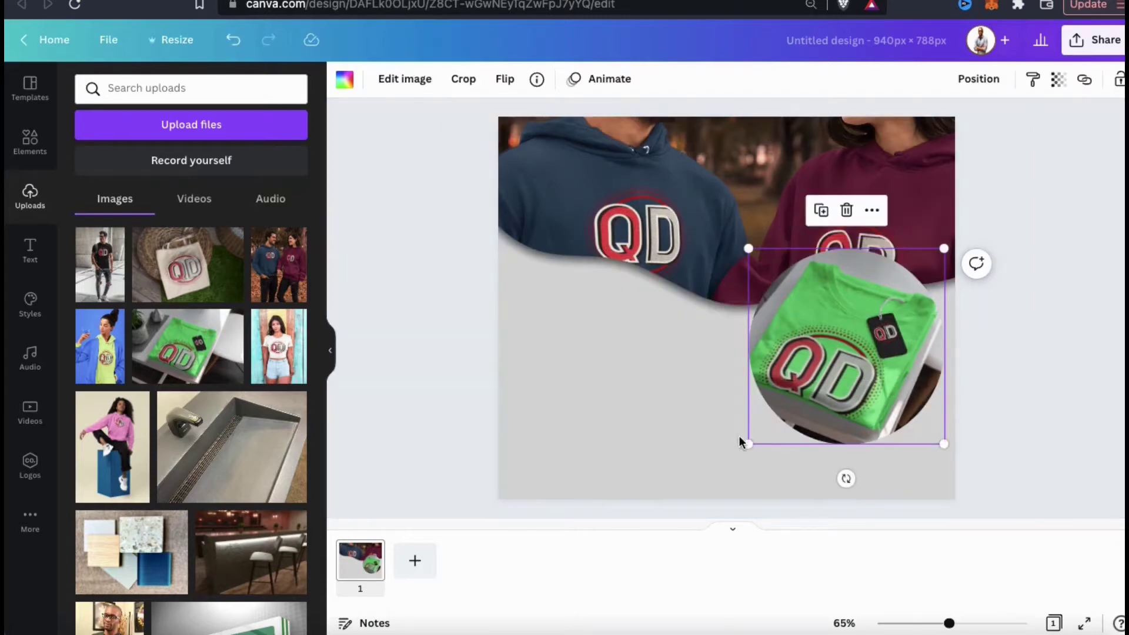
pyautogui.moveTo(747, 445); pyautogui.dragTo(712, 480)
pyautogui.moveTo(824, 363)
pyautogui.mouseDown()
pyautogui.moveTo(845, 365)
pyautogui.moveTo(824, 373)
pyautogui.moveTo(831, 365)
pyautogui.mouseUp()
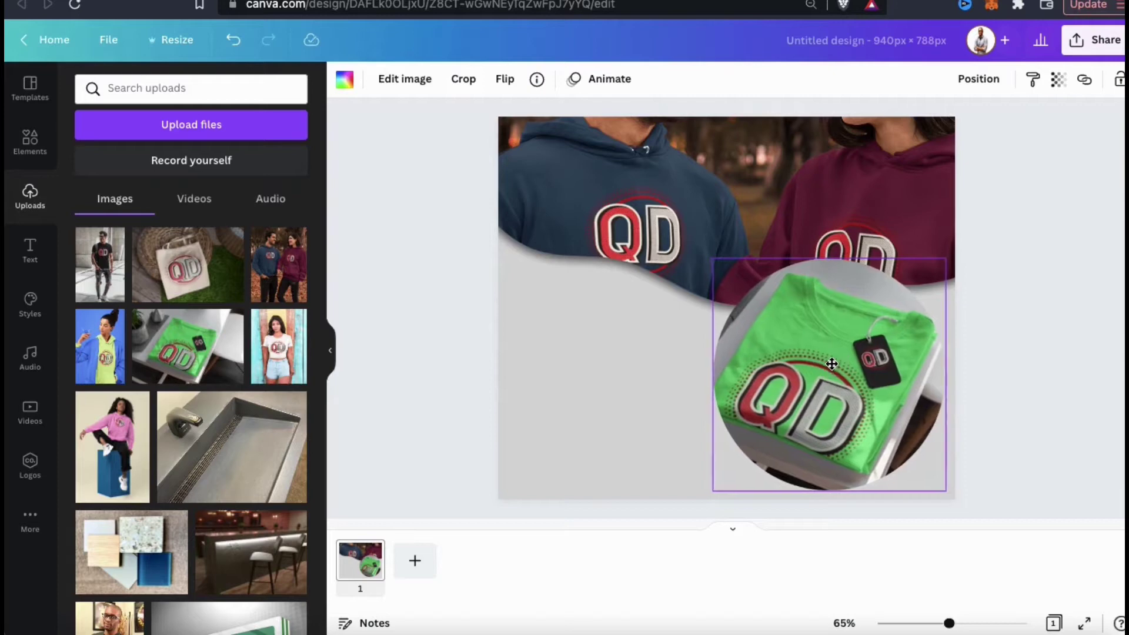
# Set the page background to white.
pyautogui.click(596, 380)
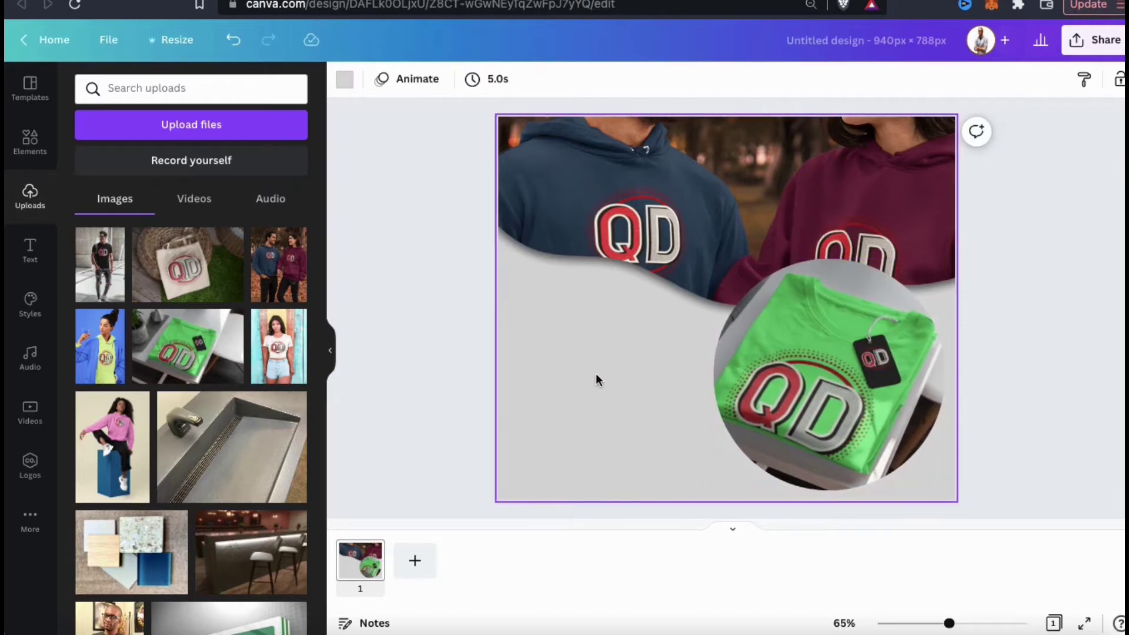
pyautogui.click(460, 356)
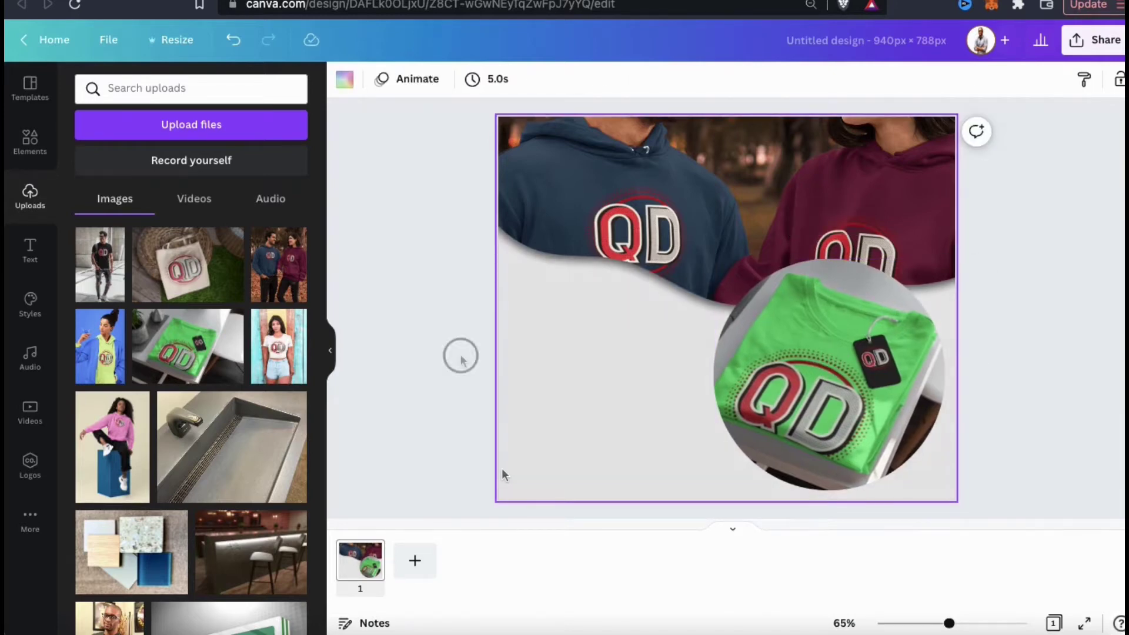
pyautogui.click(460, 355)
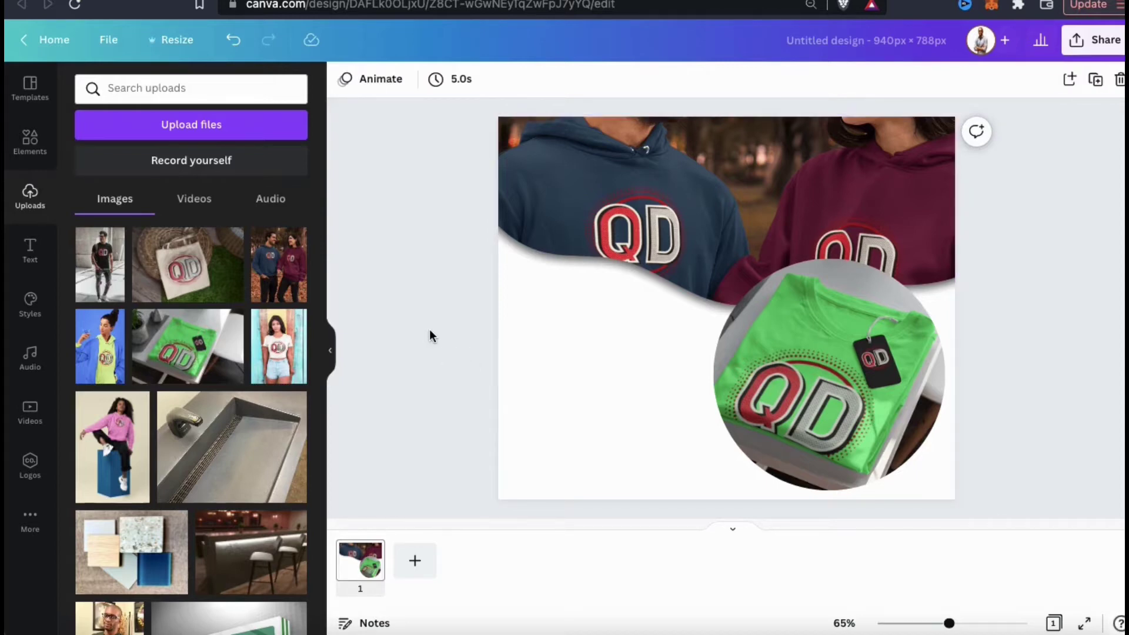
# Add the circle frame with a coloured border from the frame search results to the page.
pyautogui.click(50, 152)
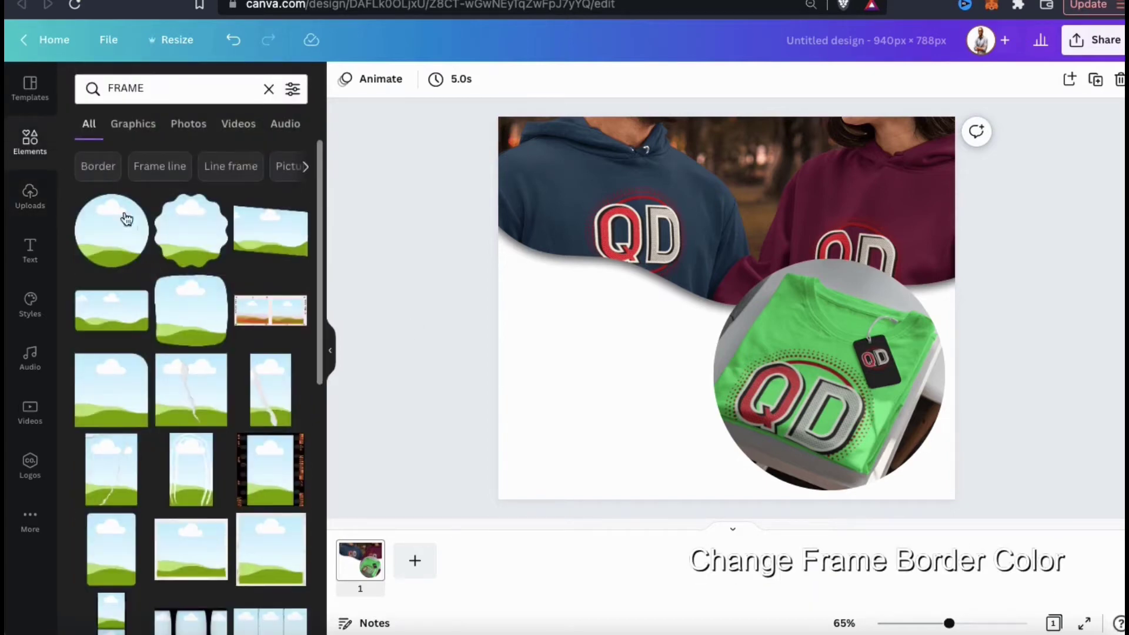
pyautogui.scroll(-1, 165, 274)
pyautogui.scroll(-10, 169, 272)
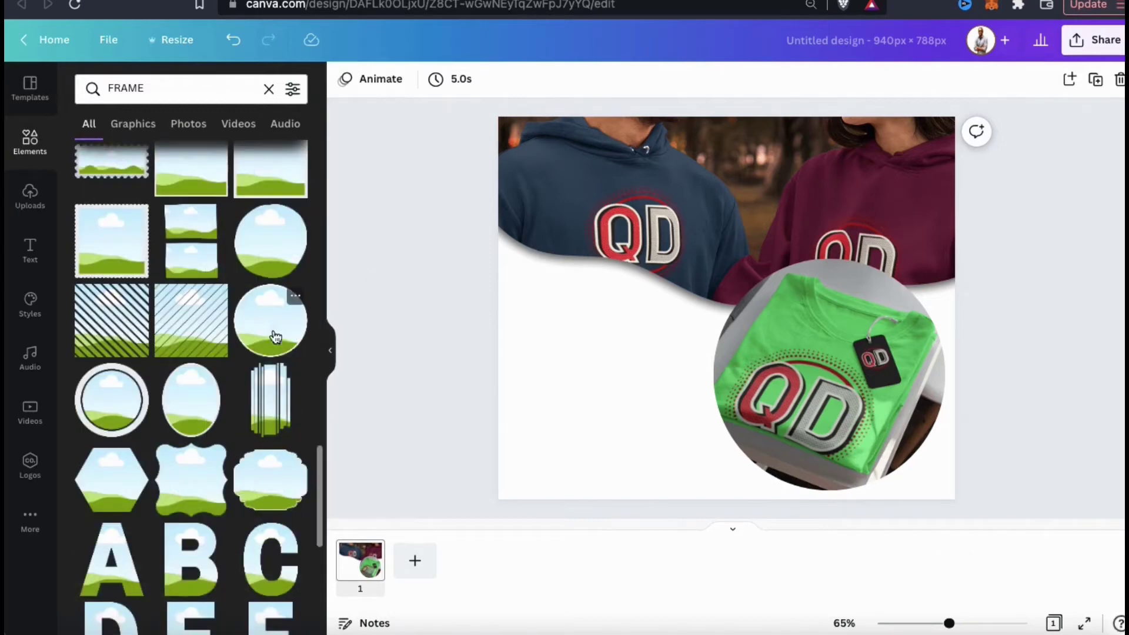
pyautogui.click(268, 327)
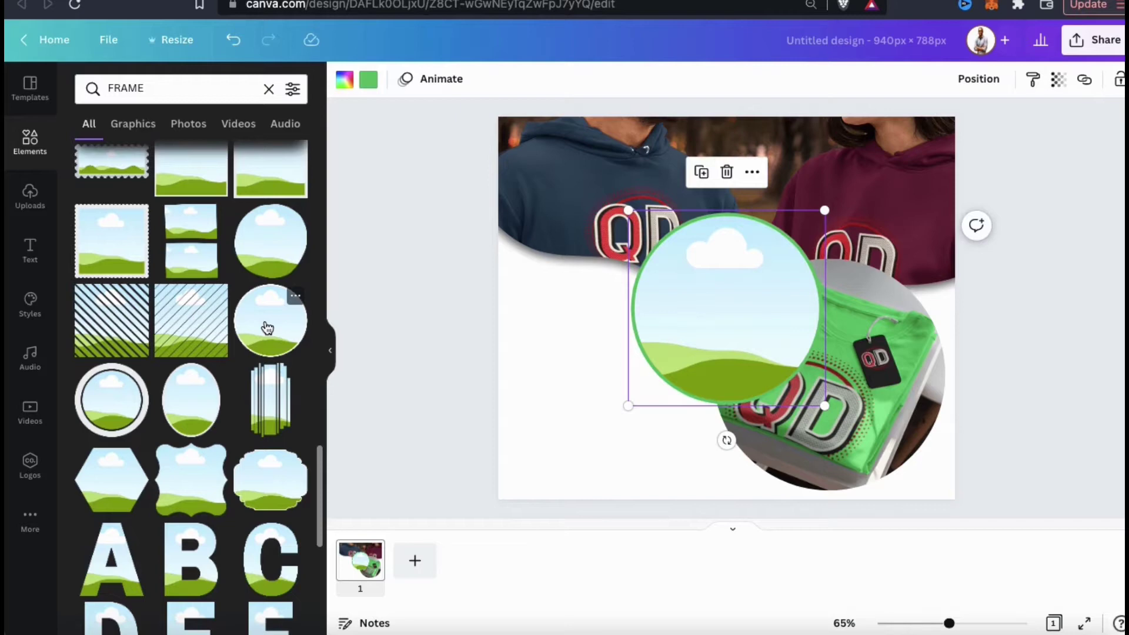
# Set the new circle frame's border to the light orange default color.
pyautogui.click(369, 83)
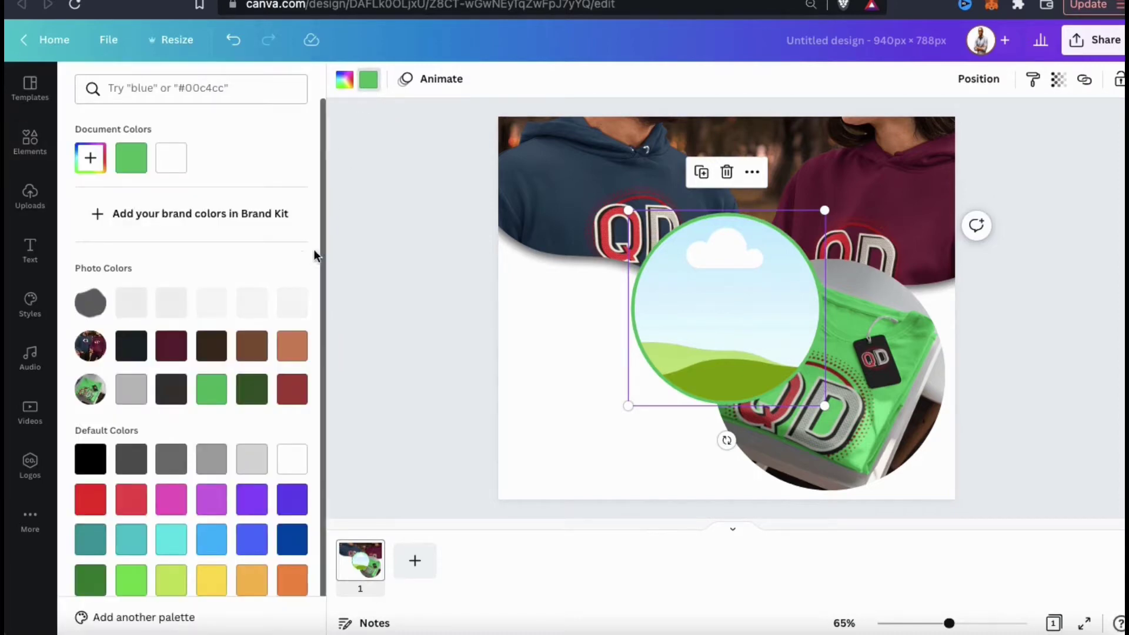
pyautogui.click(257, 582)
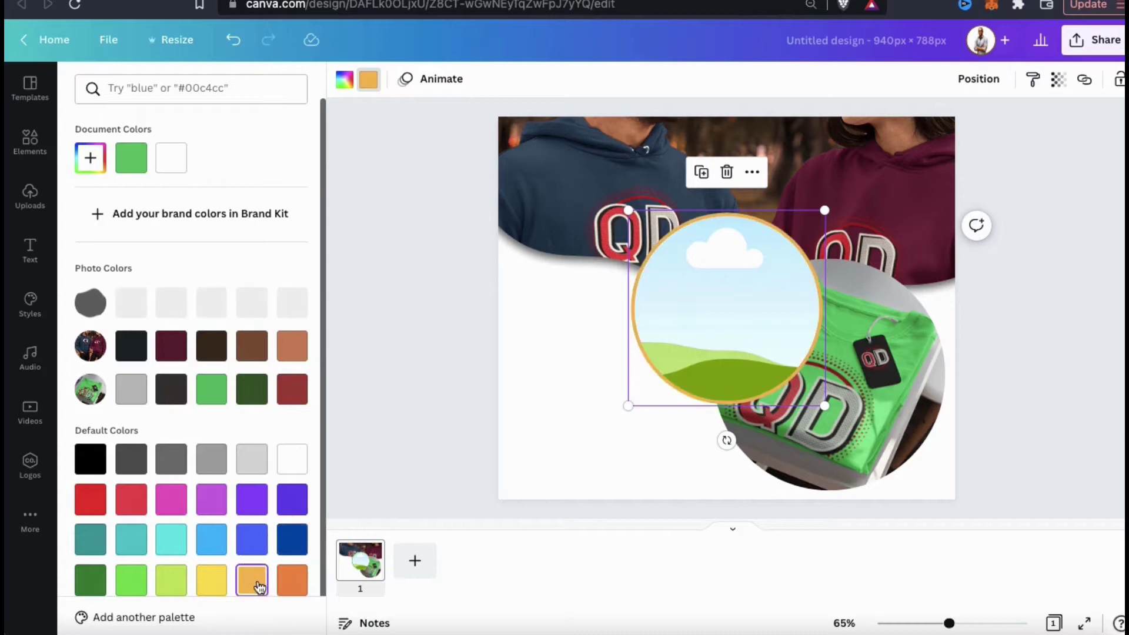
pyautogui.click(568, 411)
pyautogui.click(568, 411)
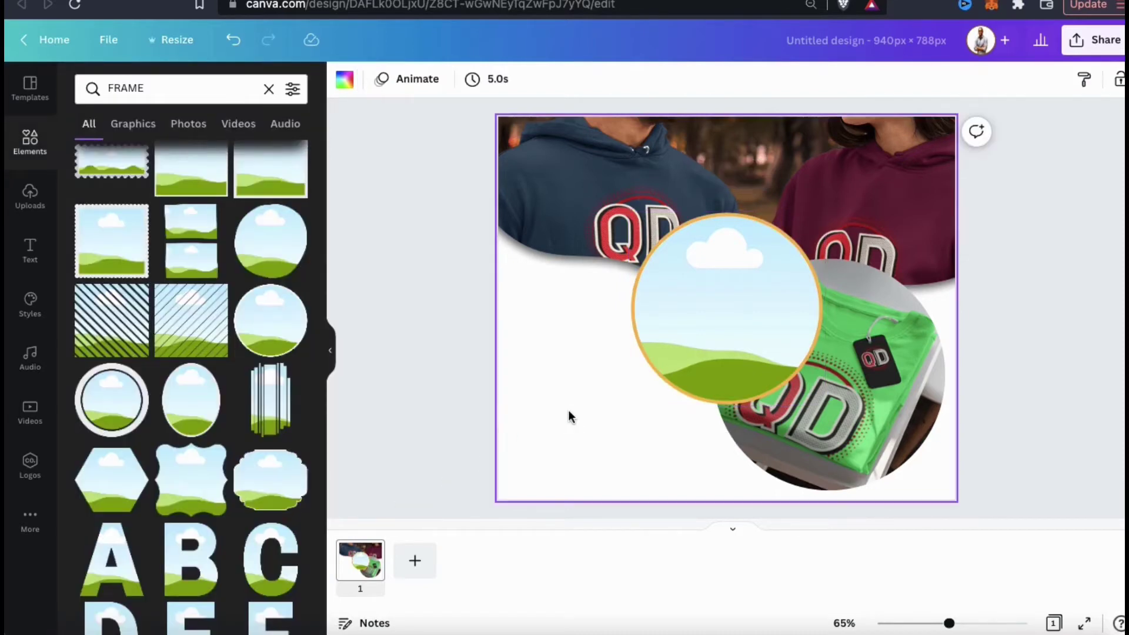
# Fill the orange-bordered circle frame with the uploaded green T-shirt photo and delete the borderless circle frame.
pyautogui.click(31, 200)
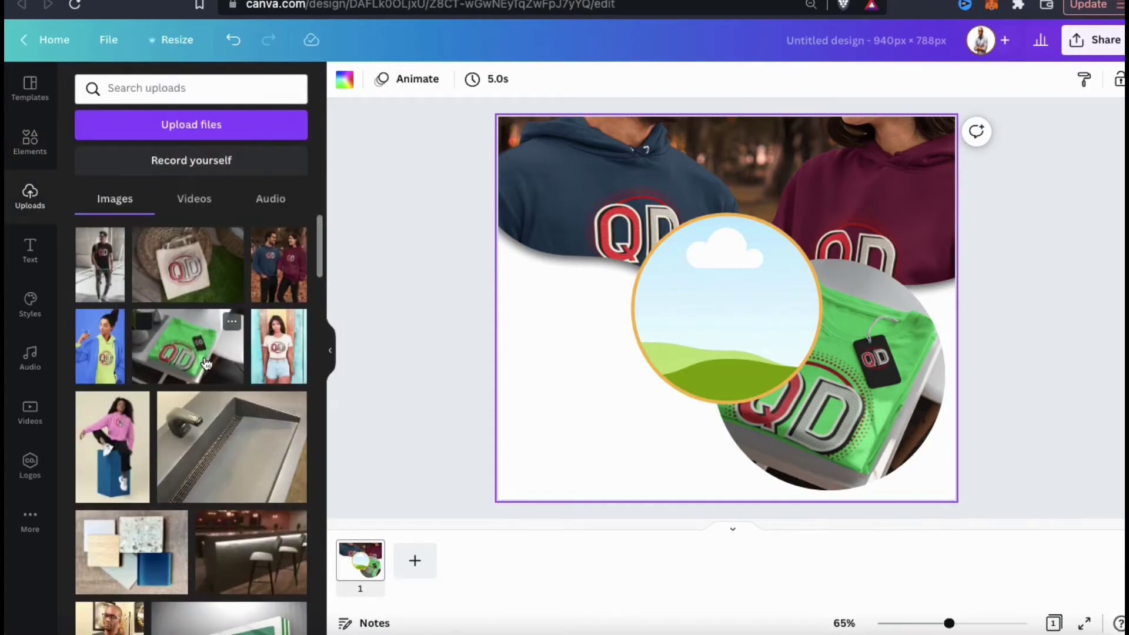
pyautogui.moveTo(202, 364); pyautogui.dragTo(715, 283)
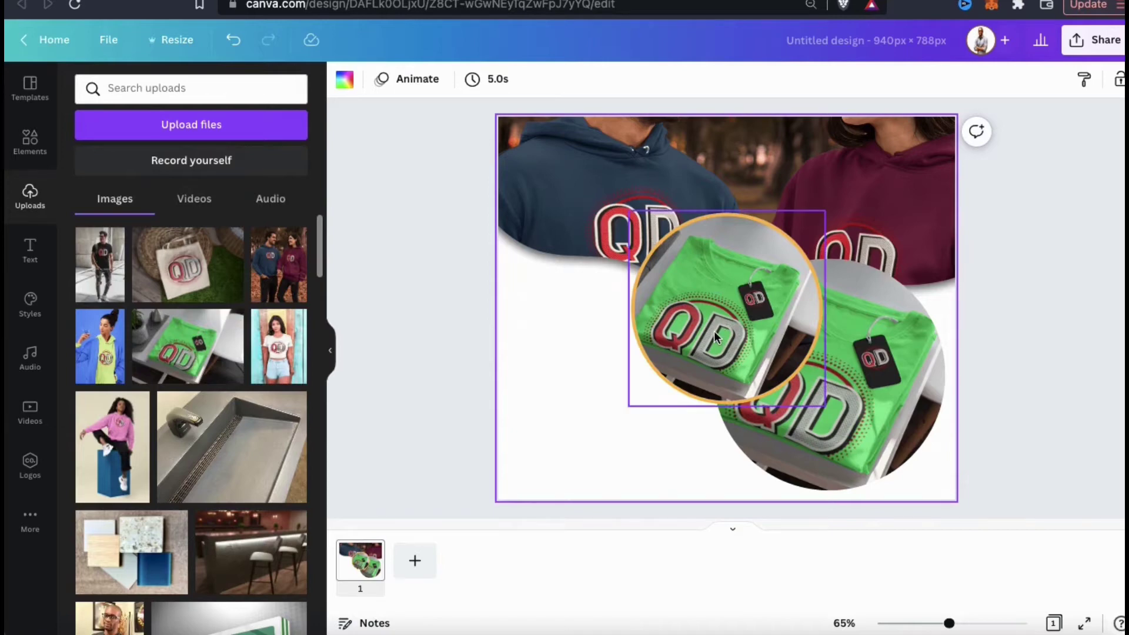
pyautogui.click(858, 348)
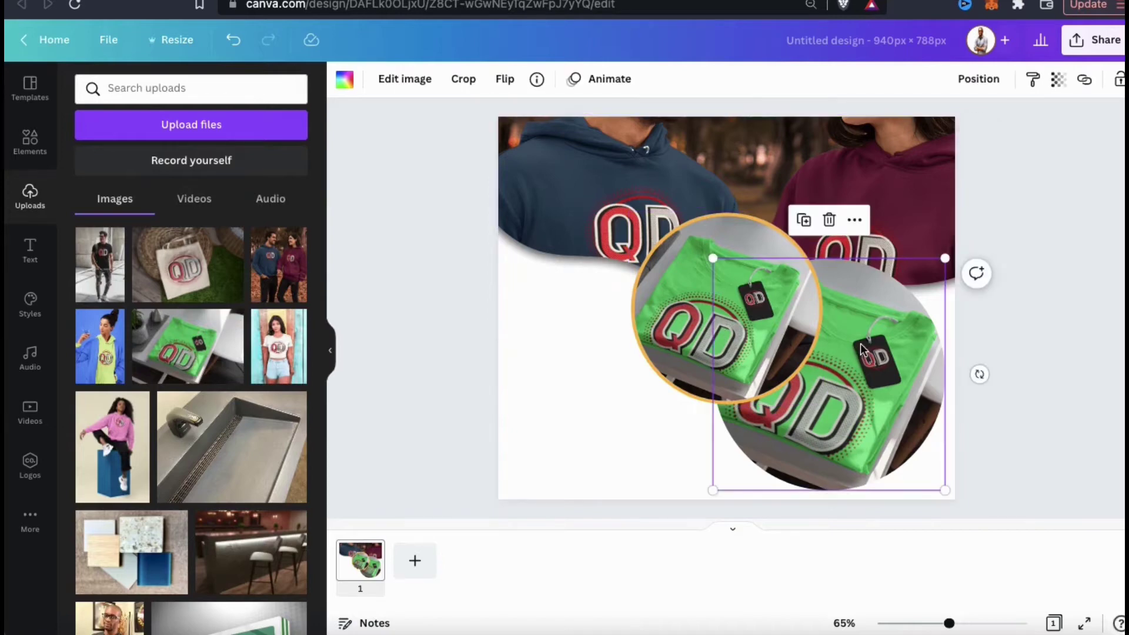
pyautogui.click(830, 221)
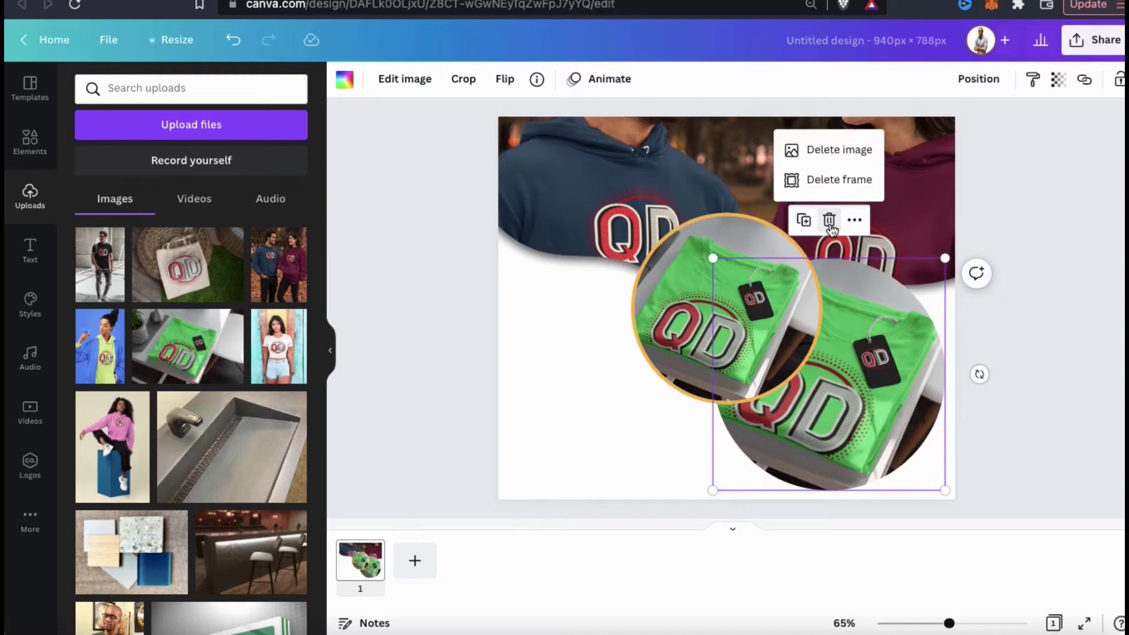
pyautogui.click(840, 180)
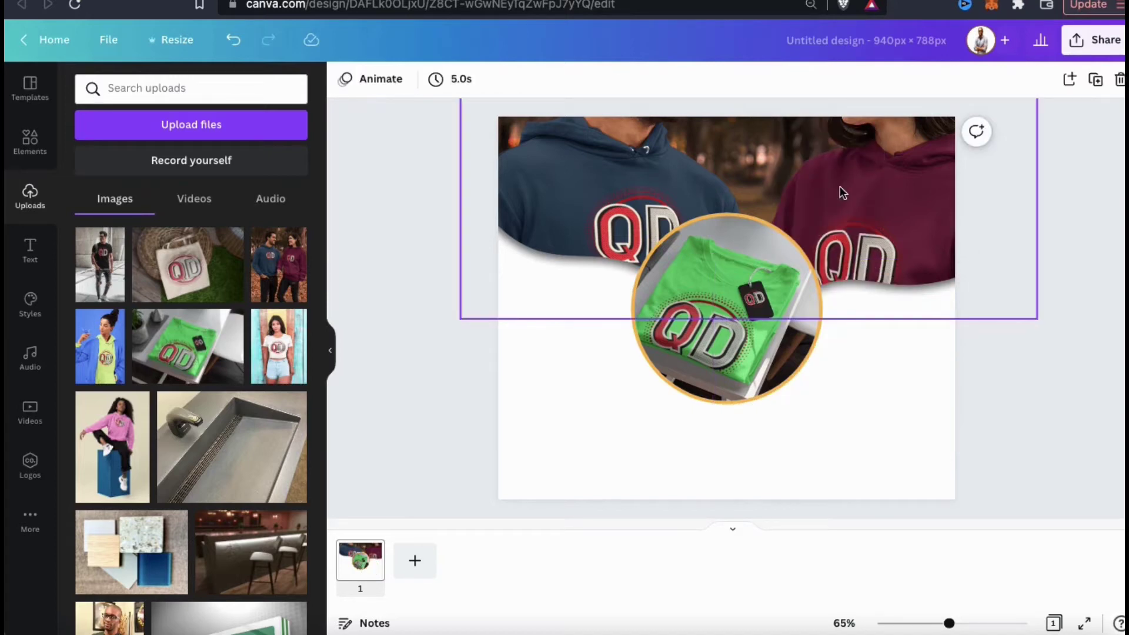
# Enlarge the orange-bordered circle frame, then enlarge and reposition the green T-shirt photo inside it and apply the crop.
pyautogui.click(765, 370)
pyautogui.moveTo(823, 405); pyautogui.dragTo(886, 466)
pyautogui.doubleClick(744, 347)
pyautogui.moveTo(744, 347); pyautogui.dragTo(756, 325)
pyautogui.moveTo(582, 217); pyautogui.dragTo(511, 139)
pyautogui.moveTo(722, 263)
pyautogui.mouseDown()
pyautogui.moveTo(756, 285)
pyautogui.moveTo(708, 259)
pyautogui.mouseUp()
pyautogui.moveTo(880, 322); pyautogui.dragTo(835, 287)
pyautogui.click(390, 79)
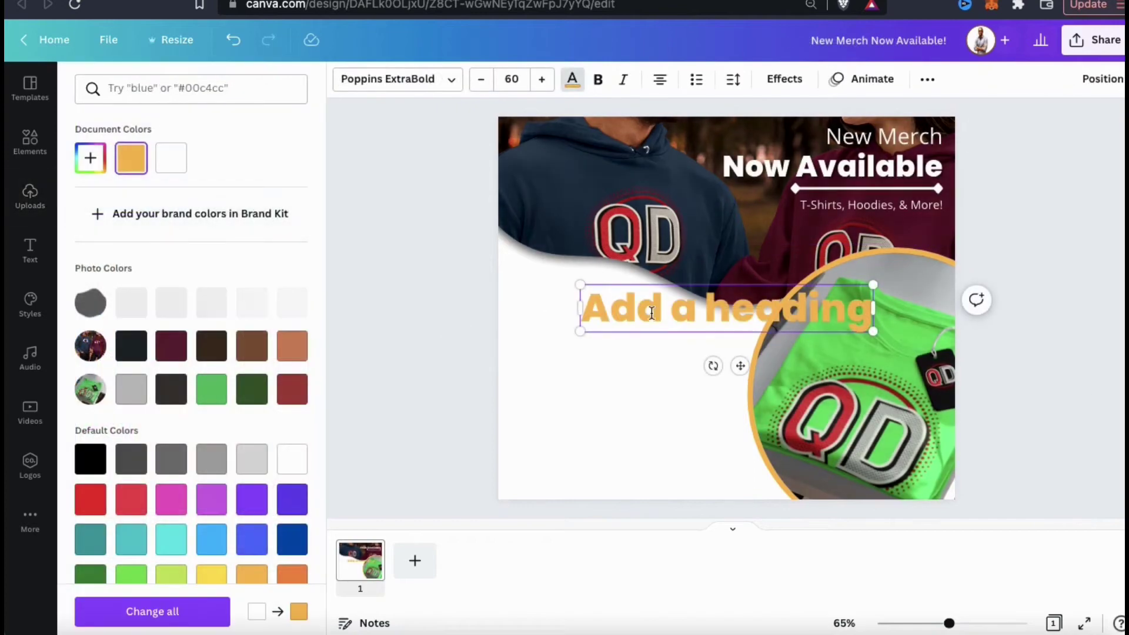
# Set the orange heading's font size to 35 and replace its text with "Visit Our Store".
pyautogui.click(512, 78)
pyautogui.write('35')
pyautogui.press('Return')
pyautogui.doubleClick(641, 300)
pyautogui.write('Visit Our Store')
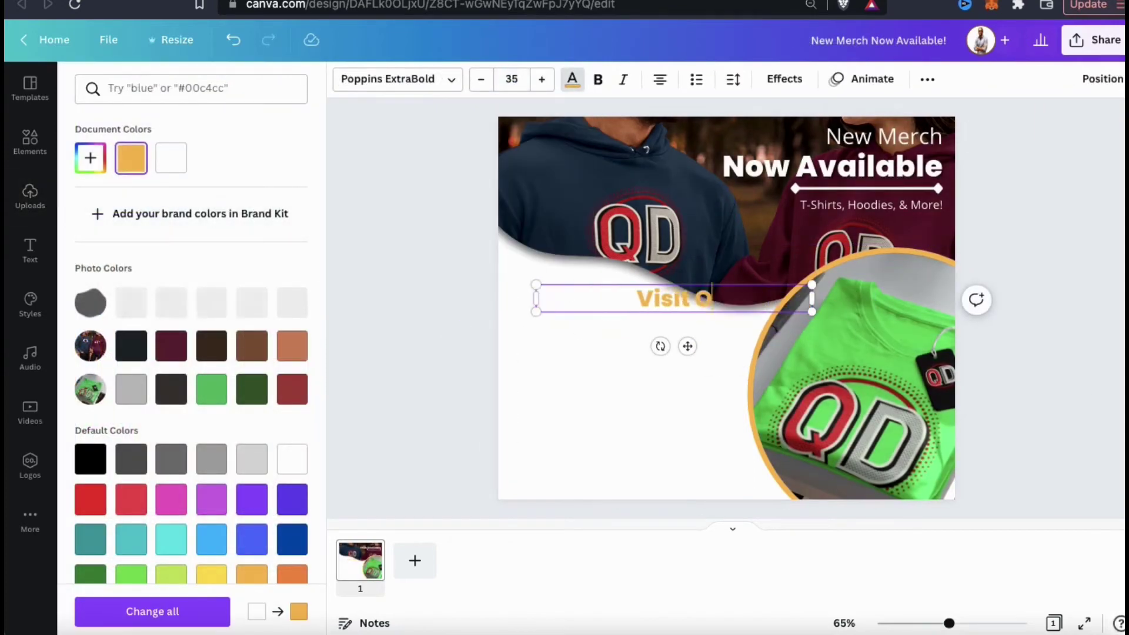
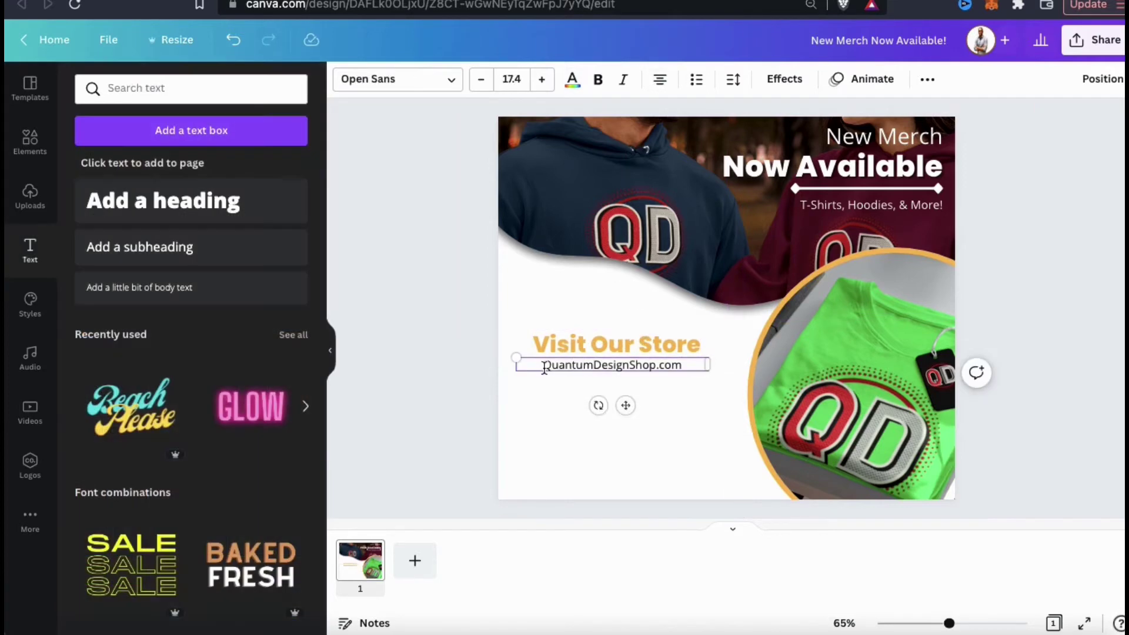
# Enlarge the "Visit Our Store" and "QuantumDesignShop.com" texts and stack them in the white area below the hoodies photo.
pyautogui.moveTo(565, 358); pyautogui.dragTo(586, 357)
pyautogui.click(585, 335)
pyautogui.click(588, 364)
pyautogui.hotkey('ctrl', 'b')
pyautogui.moveTo(528, 367); pyautogui.dragTo(504, 371)
pyautogui.moveTo(602, 378); pyautogui.dragTo(611, 387)
pyautogui.moveTo(571, 351); pyautogui.dragTo(630, 360)
pyautogui.click(537, 418)
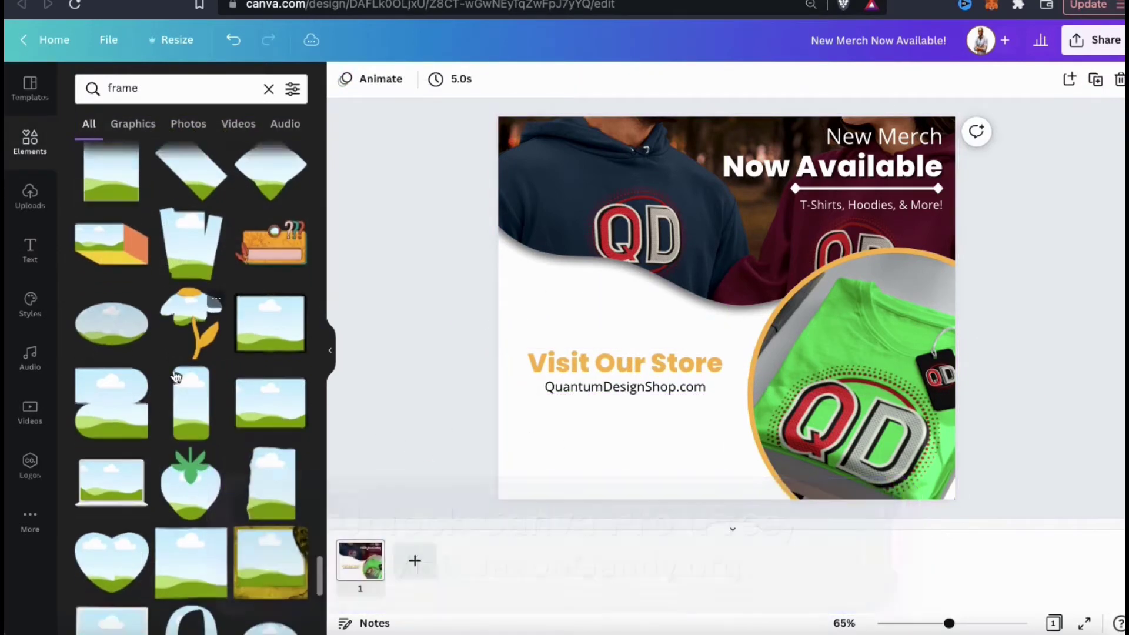
# Add a square frame from the frame search results and fill it with light grey.
pyautogui.scroll(-4, 176, 376)
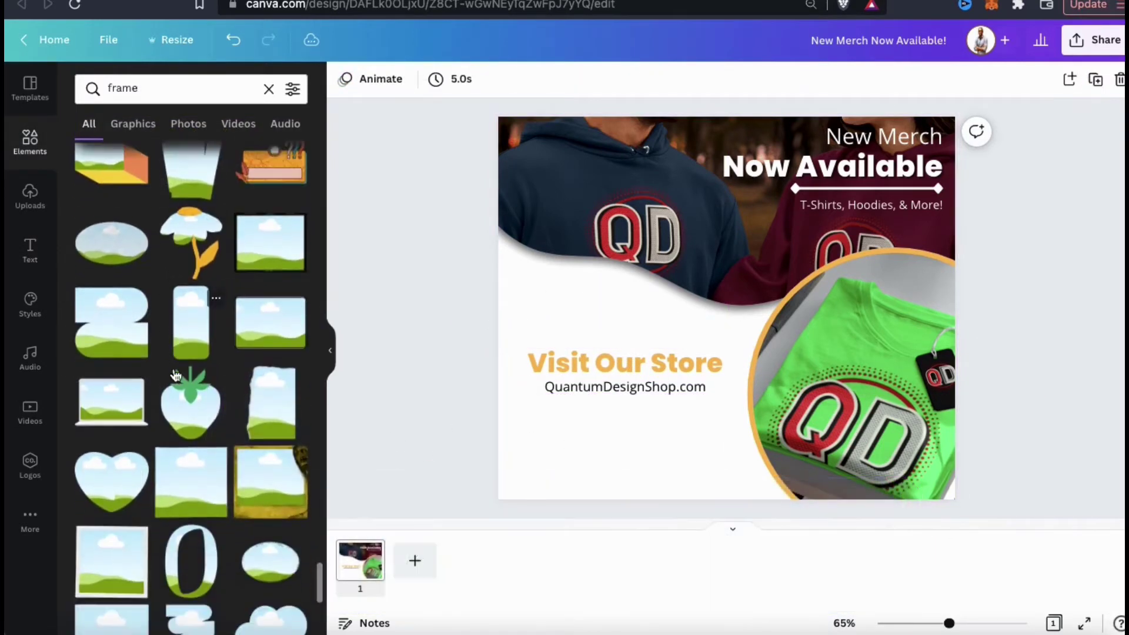
pyautogui.click(197, 370)
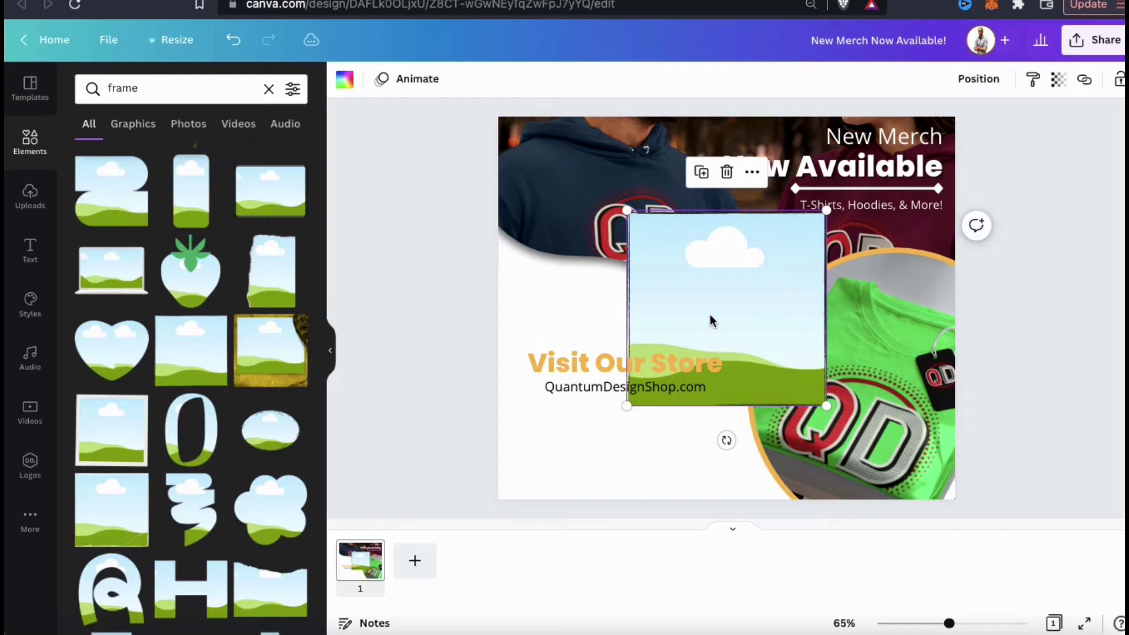
pyautogui.click(346, 83)
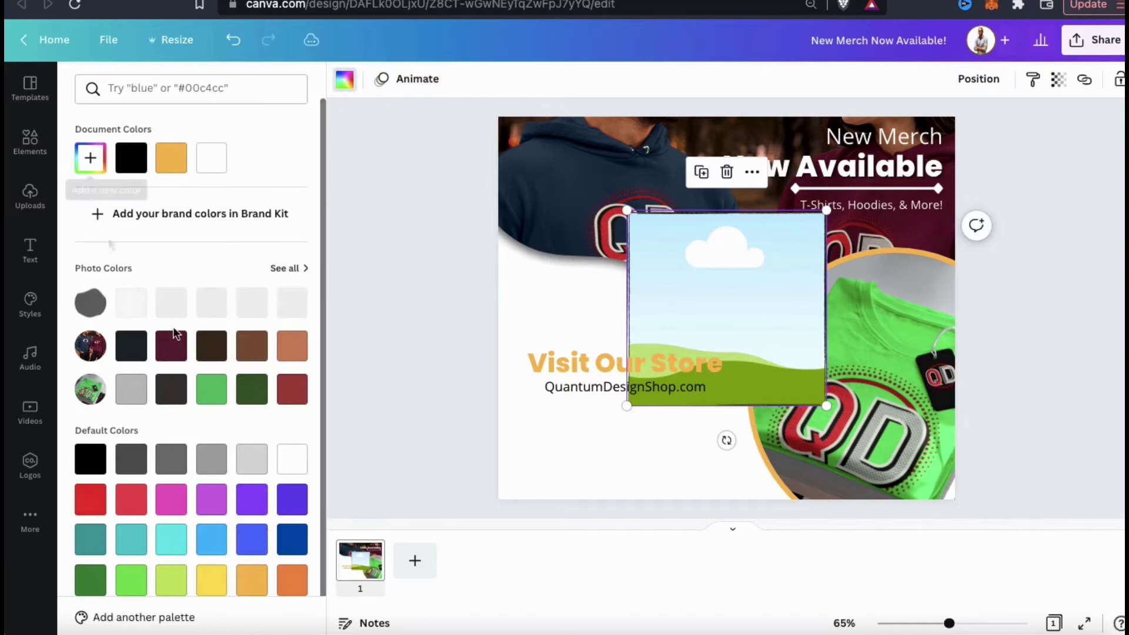
pyautogui.click(252, 459)
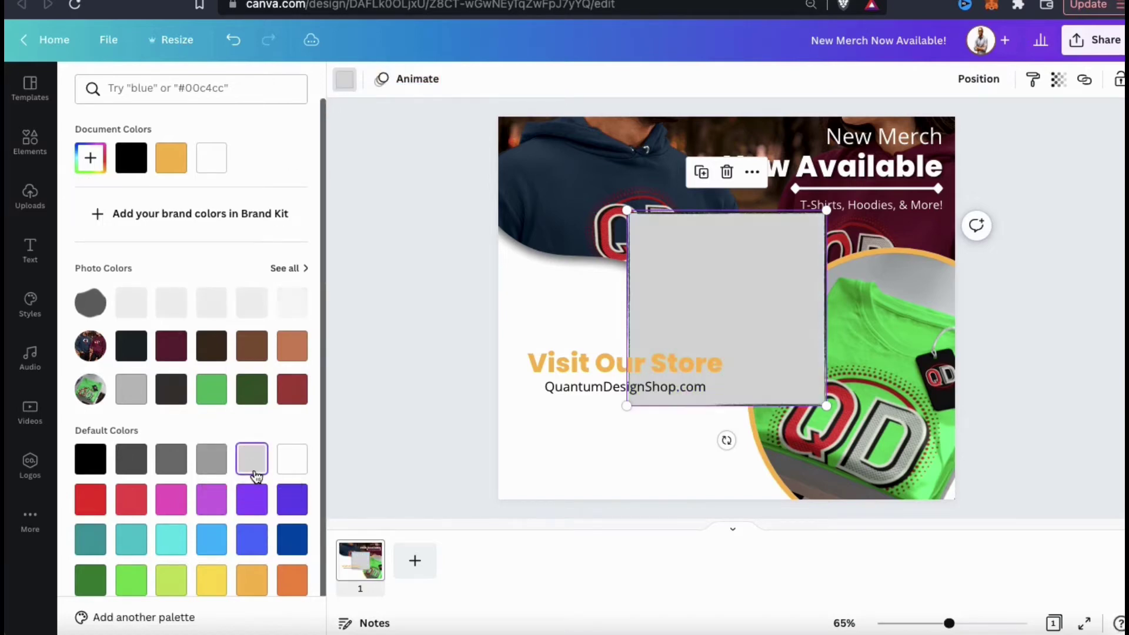
# Rotate the grey frame diagonally and position it over the page's lower-left corner.
pyautogui.moveTo(690, 290); pyautogui.dragTo(581, 359)
pyautogui.moveTo(619, 494); pyautogui.dragTo(673, 372)
pyautogui.click(701, 438)
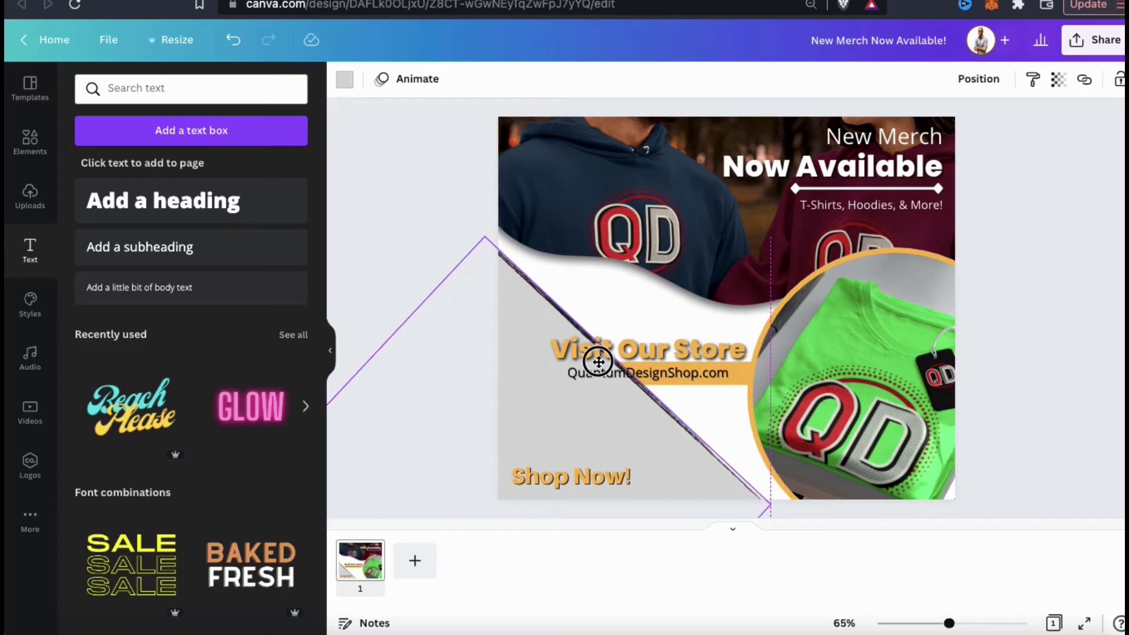
pyautogui.moveTo(598, 362); pyautogui.dragTo(598, 374)
# Send the grey frame backward, behind the orange bar under the website address.
pyautogui.click(975, 78)
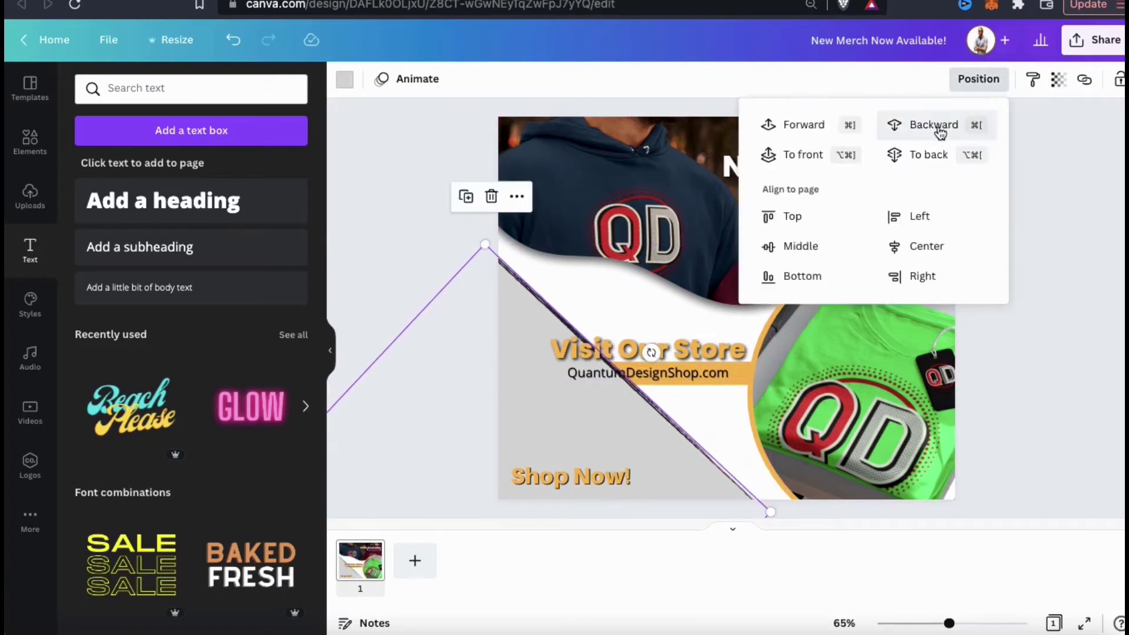
pyautogui.click(939, 127)
pyautogui.click(1063, 290)
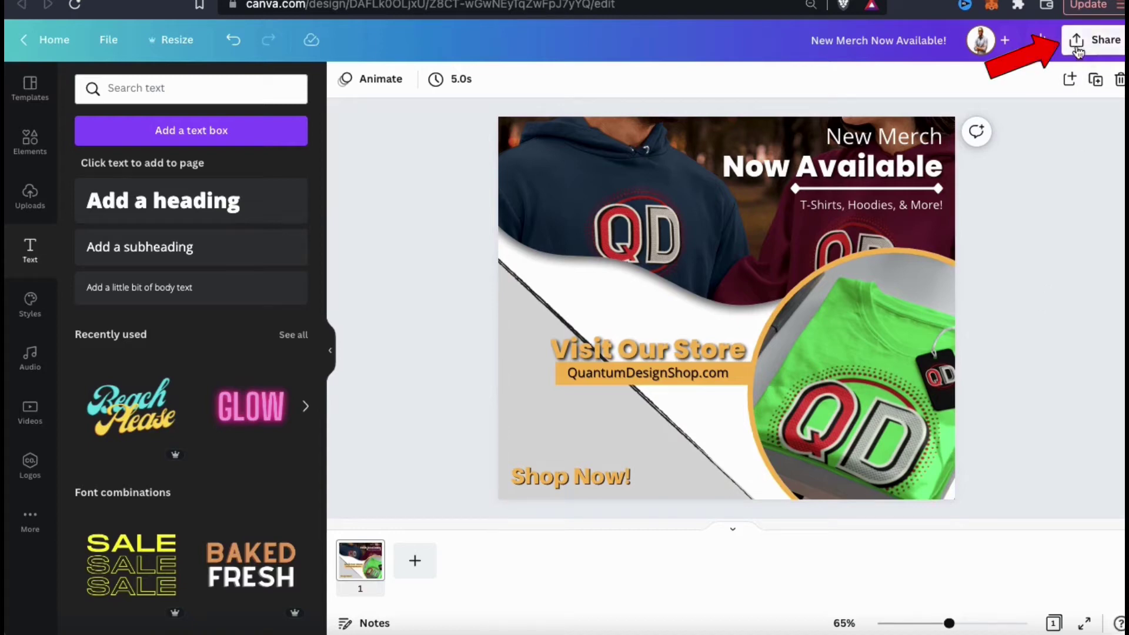
# Download the design as a 940 × 788 px PNG and open the options for the downloaded FB Post.png.
pyautogui.click(1095, 40)
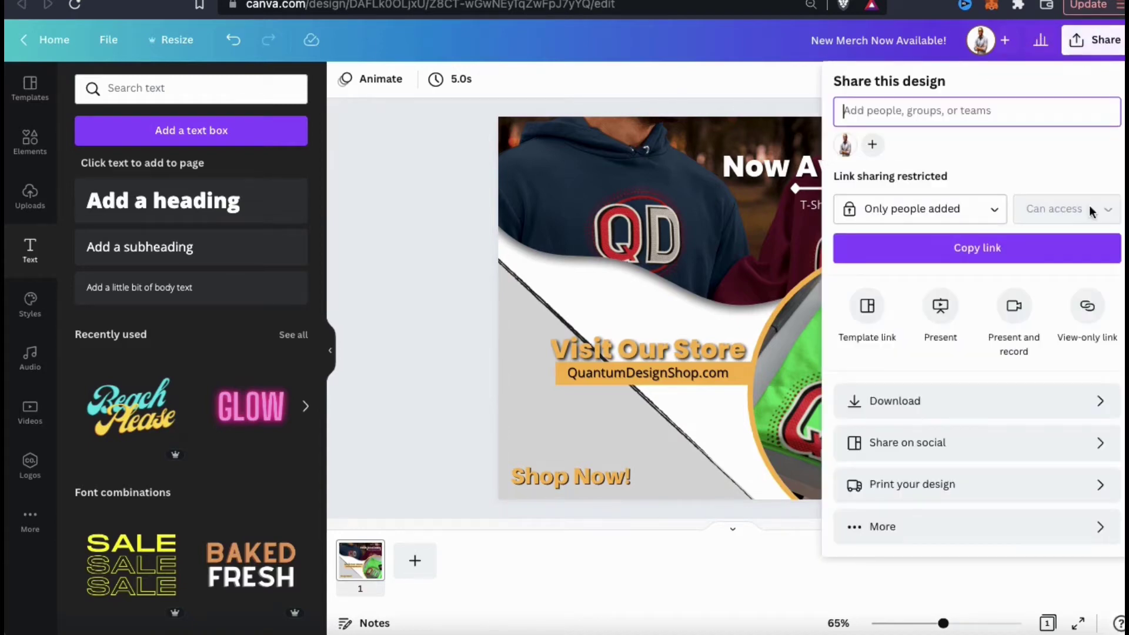
pyautogui.click(1003, 395)
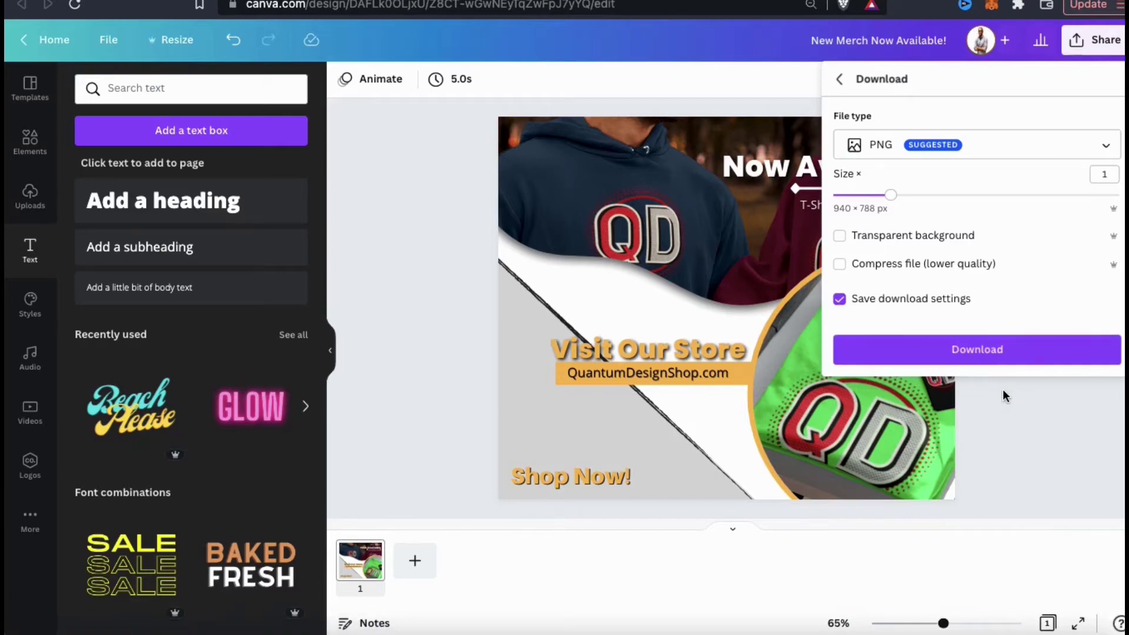
pyautogui.click(1005, 360)
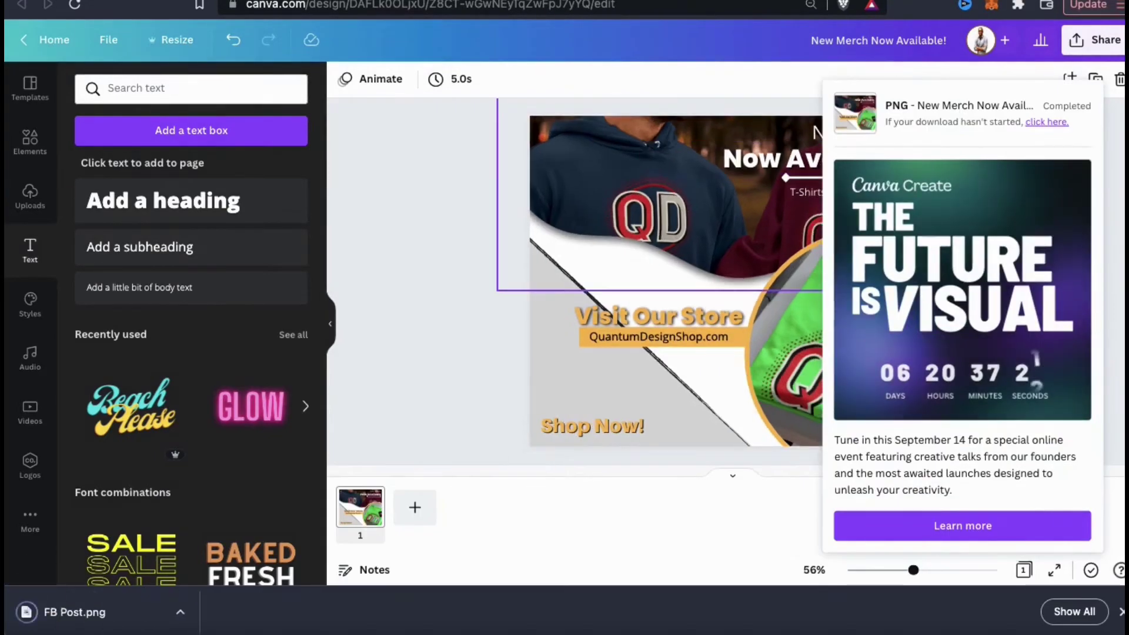
pyautogui.click(180, 612)
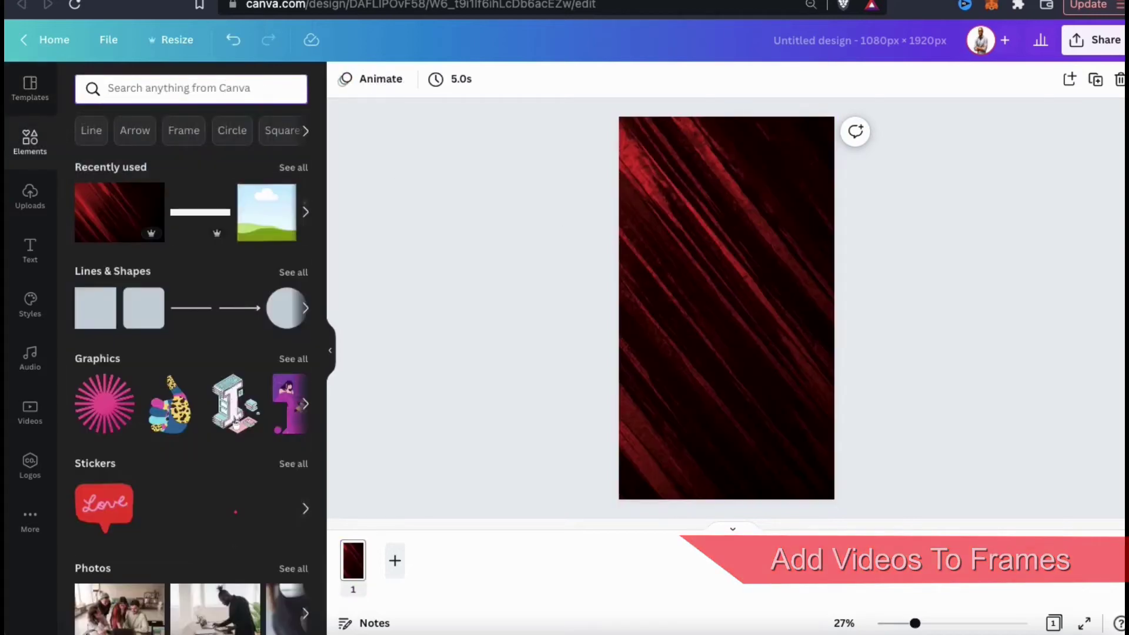
# Search the elements for "frame" and add a tall rounded frame with a rounded square frame centred below it.
pyautogui.write('frame')
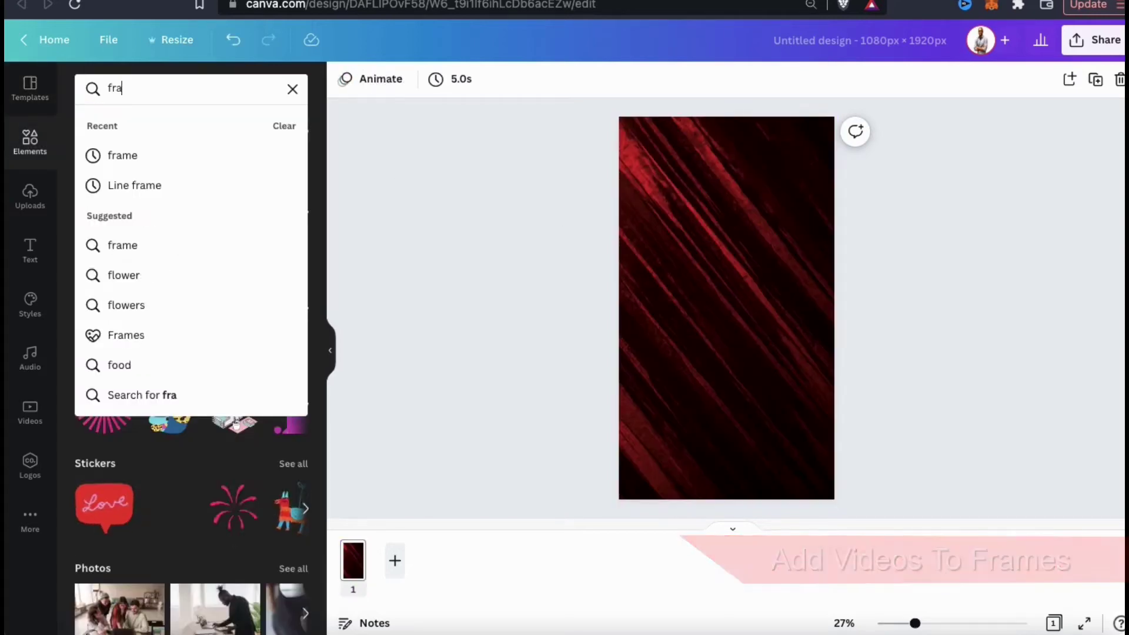
pyautogui.press('Return')
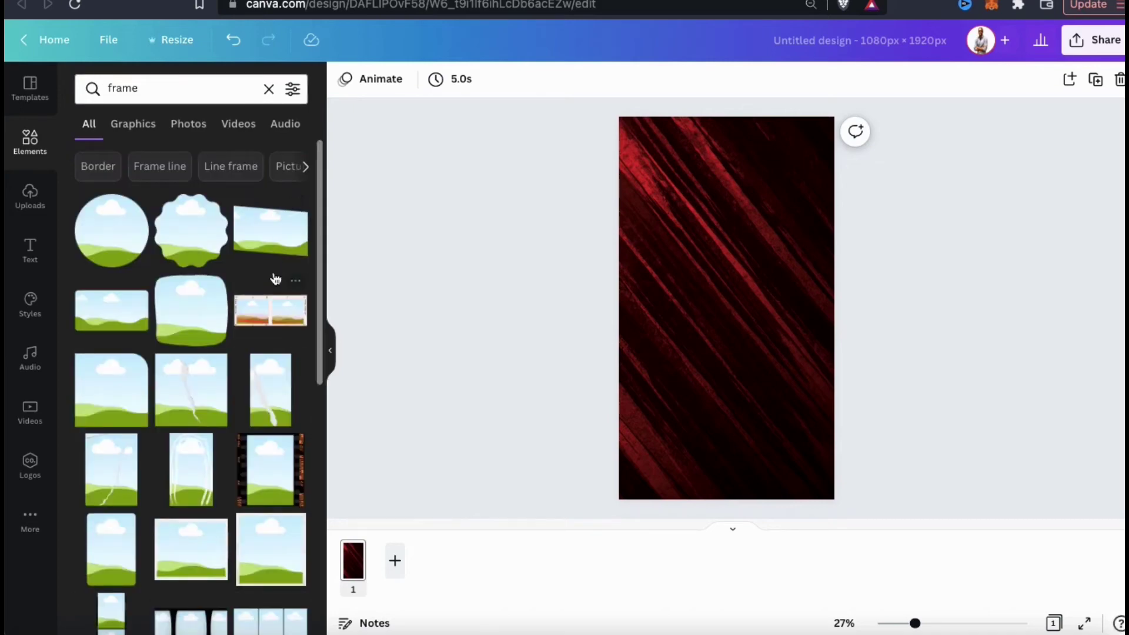
pyautogui.scroll(-3, 276, 279)
pyautogui.scroll(-3, 262, 441)
pyautogui.click(263, 440)
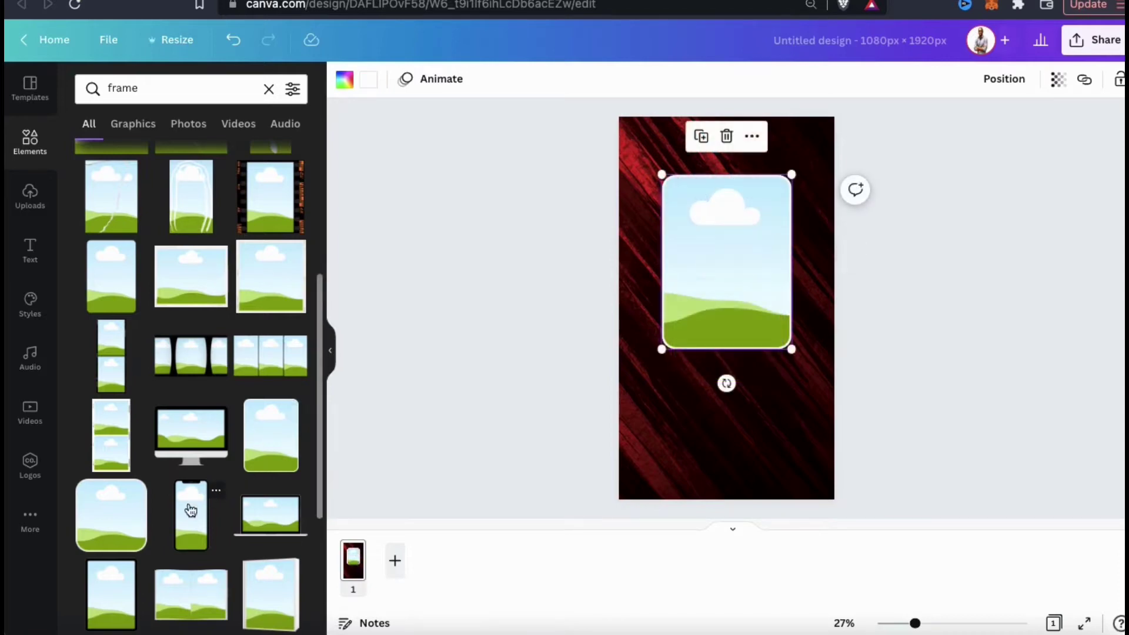
pyautogui.click(135, 525)
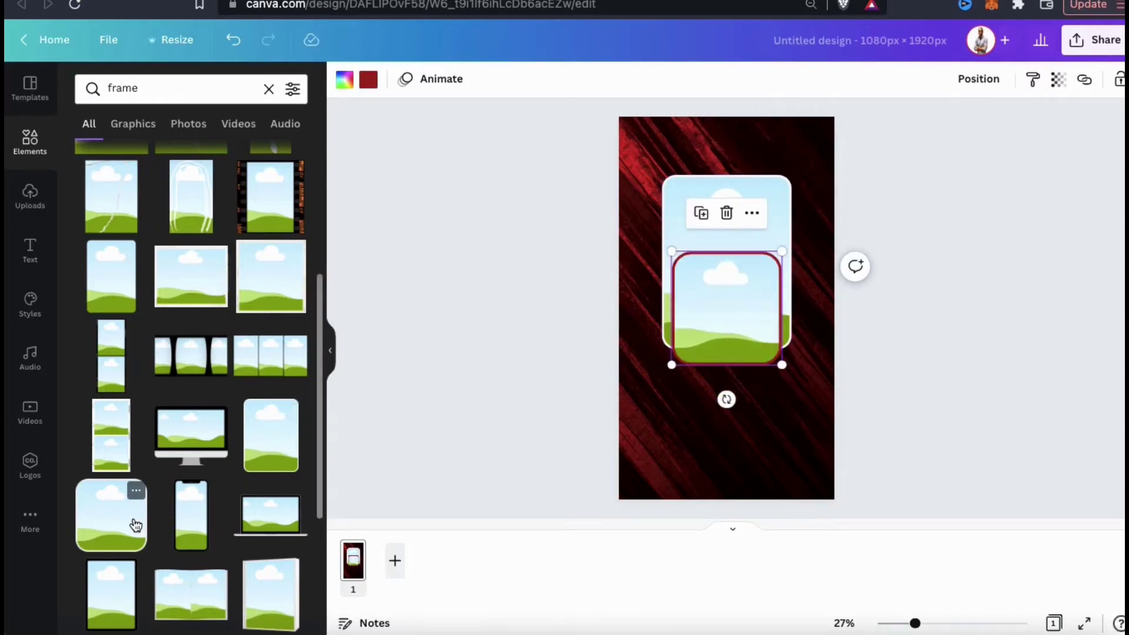
pyautogui.moveTo(755, 334); pyautogui.dragTo(756, 450)
# Change the rounded square frame's border to white and shift the tall frame slightly down.
pyautogui.click(380, 85)
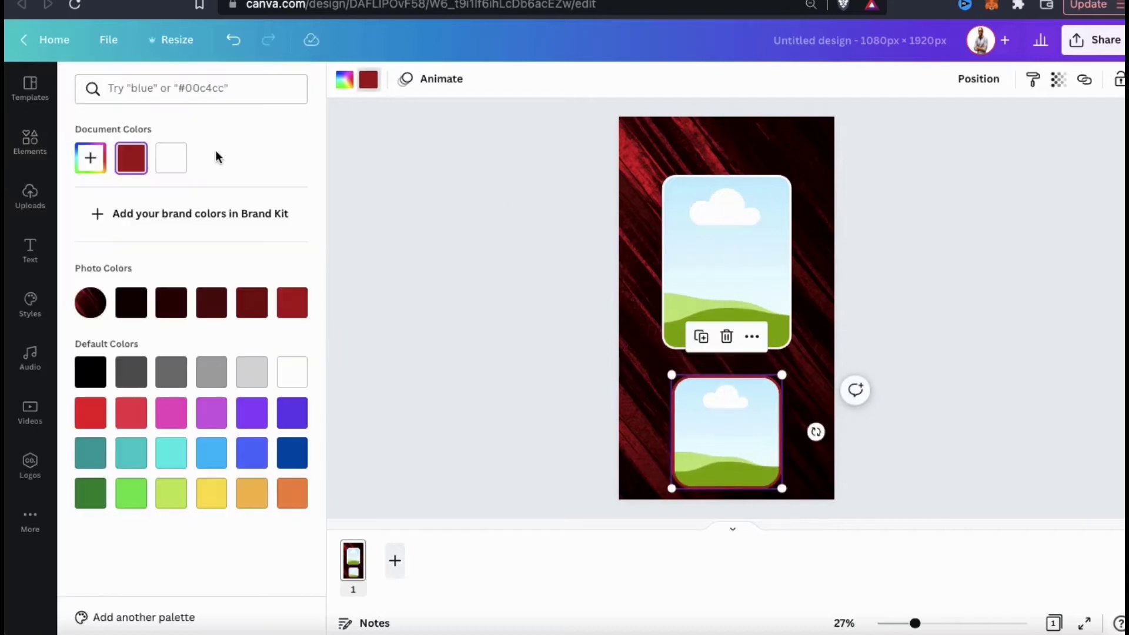
pyautogui.click(184, 162)
pyautogui.click(644, 281)
pyautogui.click(642, 283)
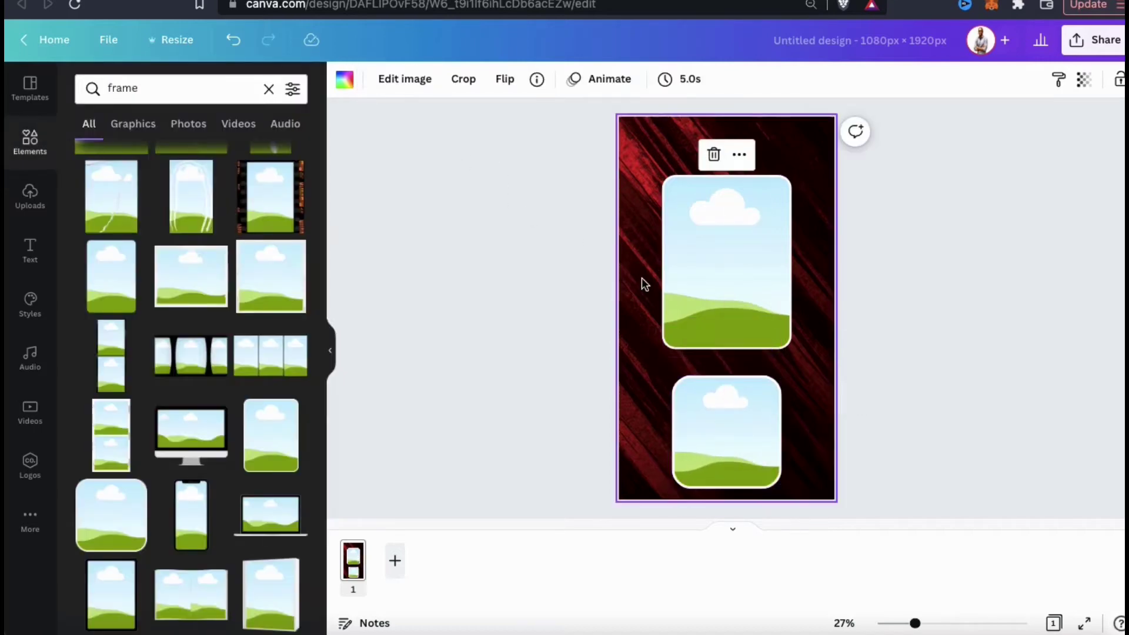
pyautogui.moveTo(736, 262); pyautogui.dragTo(738, 274)
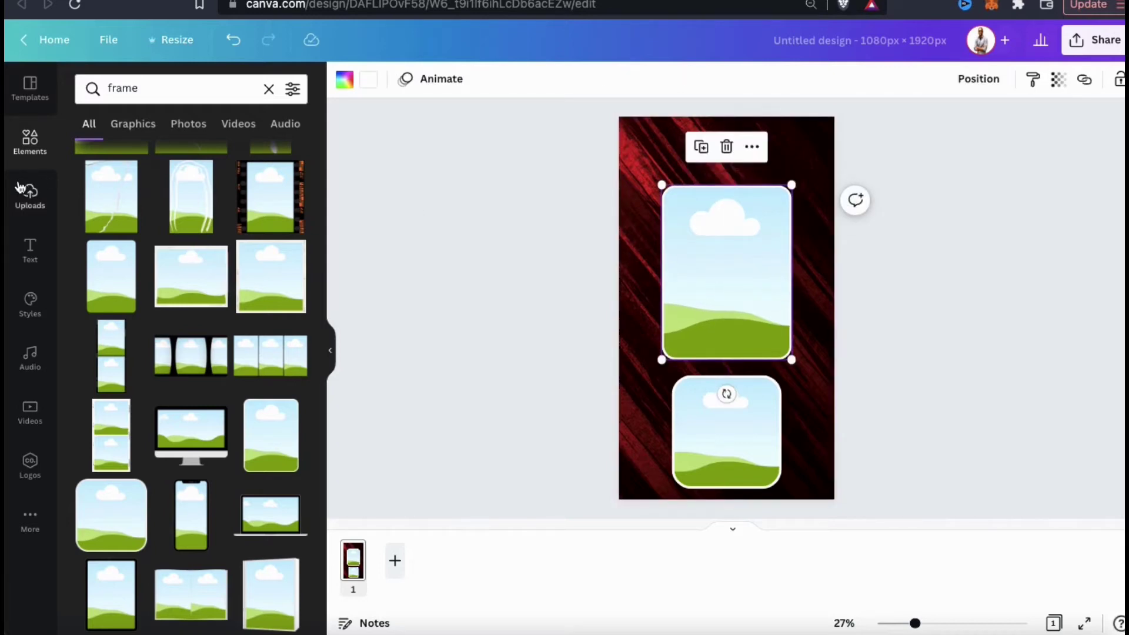
# Upload the selected video files from the Graphics folder in Canva Frames YT.
pyautogui.click(26, 204)
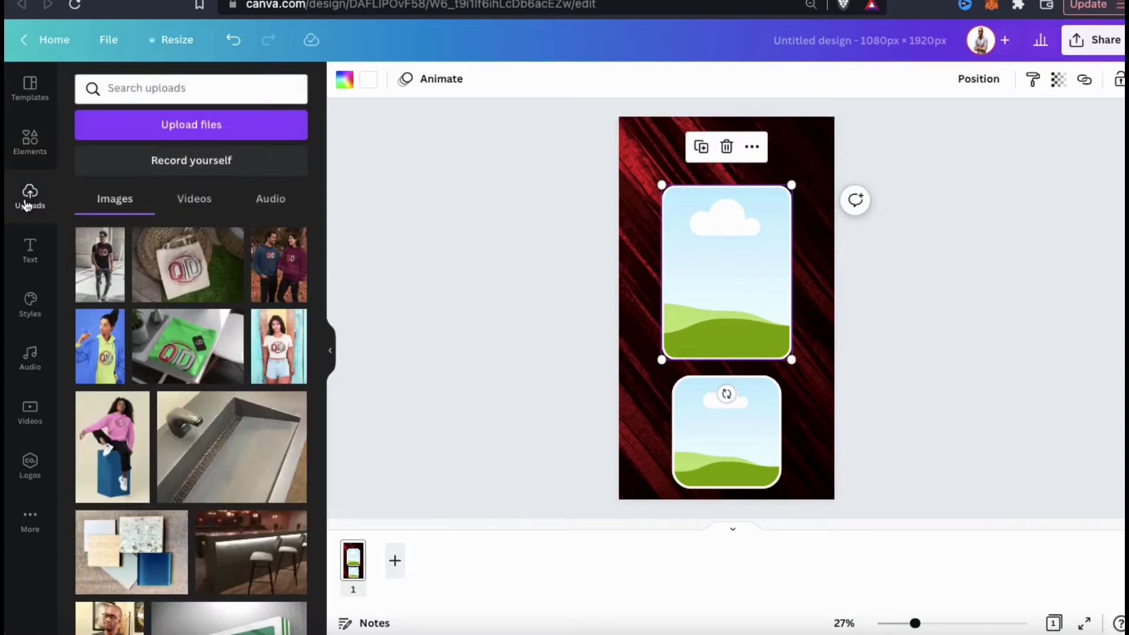
pyautogui.click(199, 130)
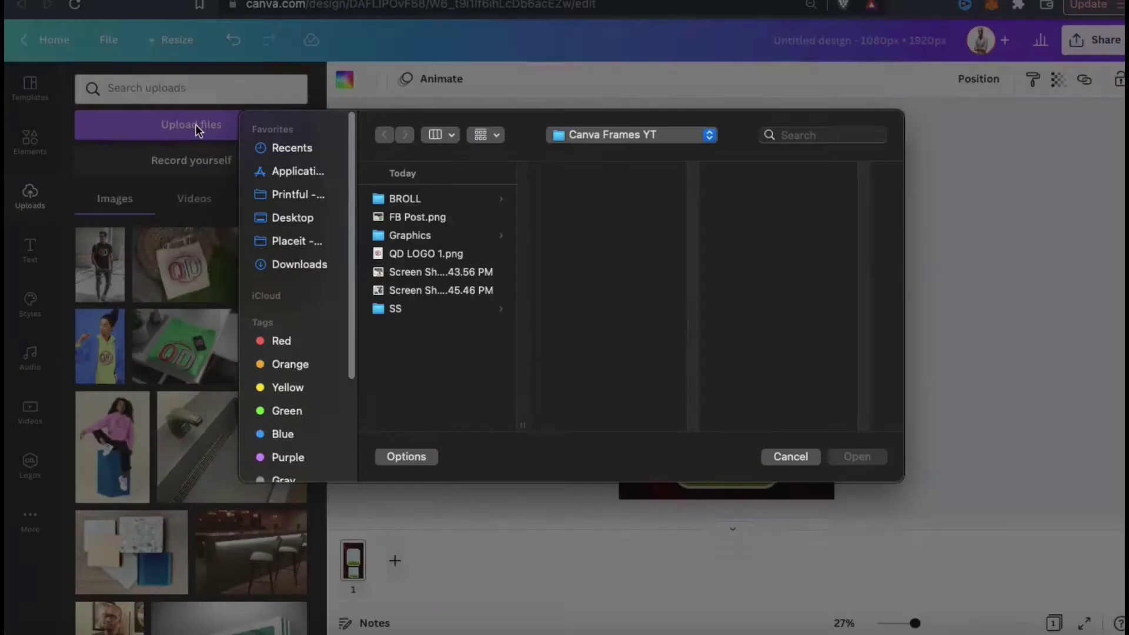
pyautogui.click(410, 234)
pyautogui.click(583, 326)
pyautogui.keyDown('shift'); pyautogui.click(580, 381); pyautogui.keyUp('shift')
pyautogui.click(857, 457)
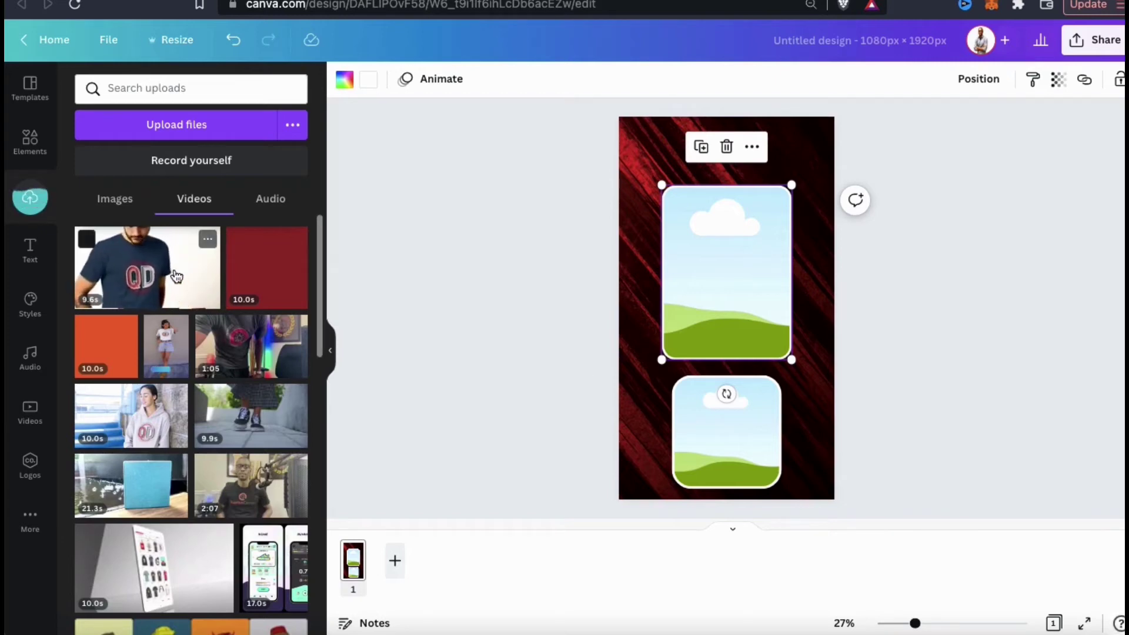
# Fill the tall frame with the navy QD T-shirt video and the square frame with the orange T-shirt video.
pyautogui.moveTo(175, 275); pyautogui.dragTo(703, 249)
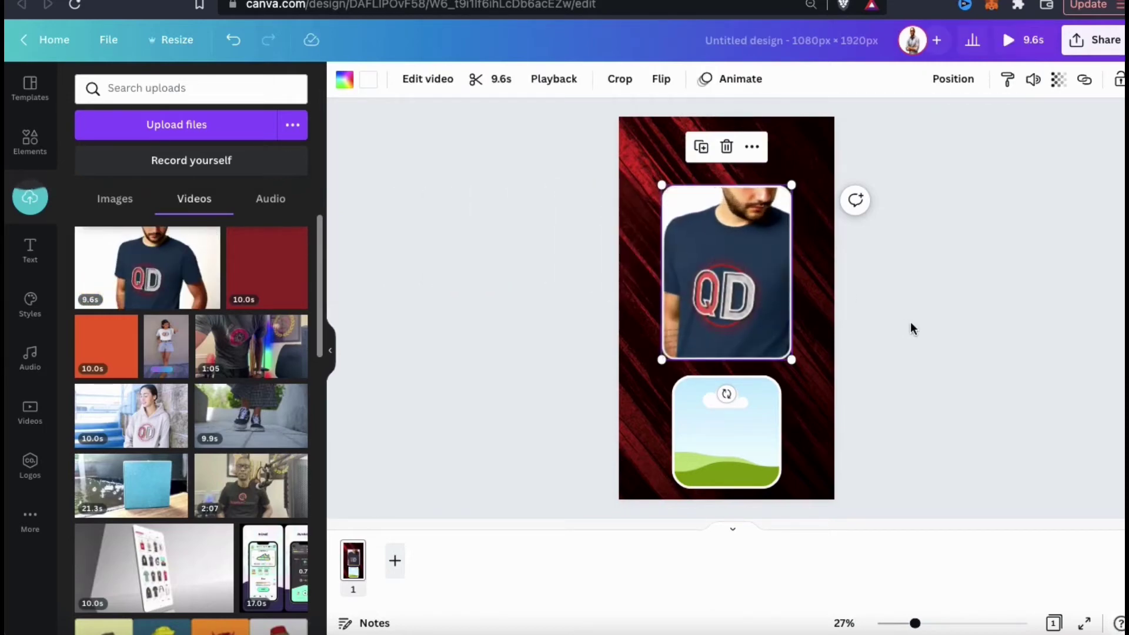
pyautogui.moveTo(780, 315)
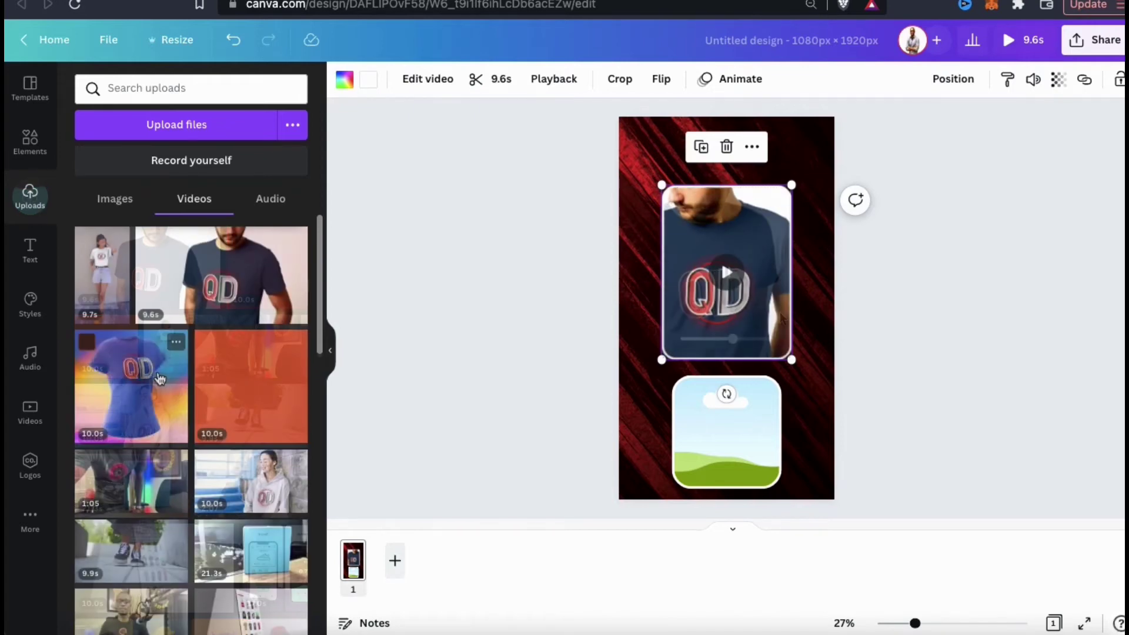
pyautogui.moveTo(227, 372); pyautogui.dragTo(716, 431)
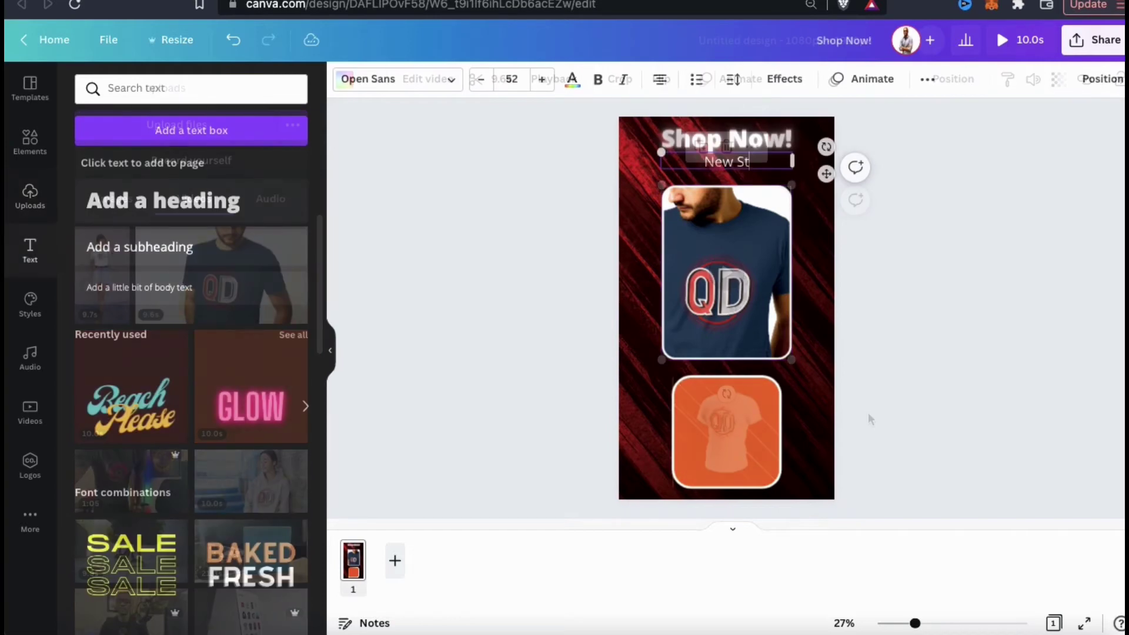
# Complete the line under the "Shop Now!" heading as "New Styles Available" and scale it to the heading's width.
pyautogui.write('Available')
pyautogui.moveTo(661, 170); pyautogui.dragTo(708, 160)
pyautogui.click(926, 227)
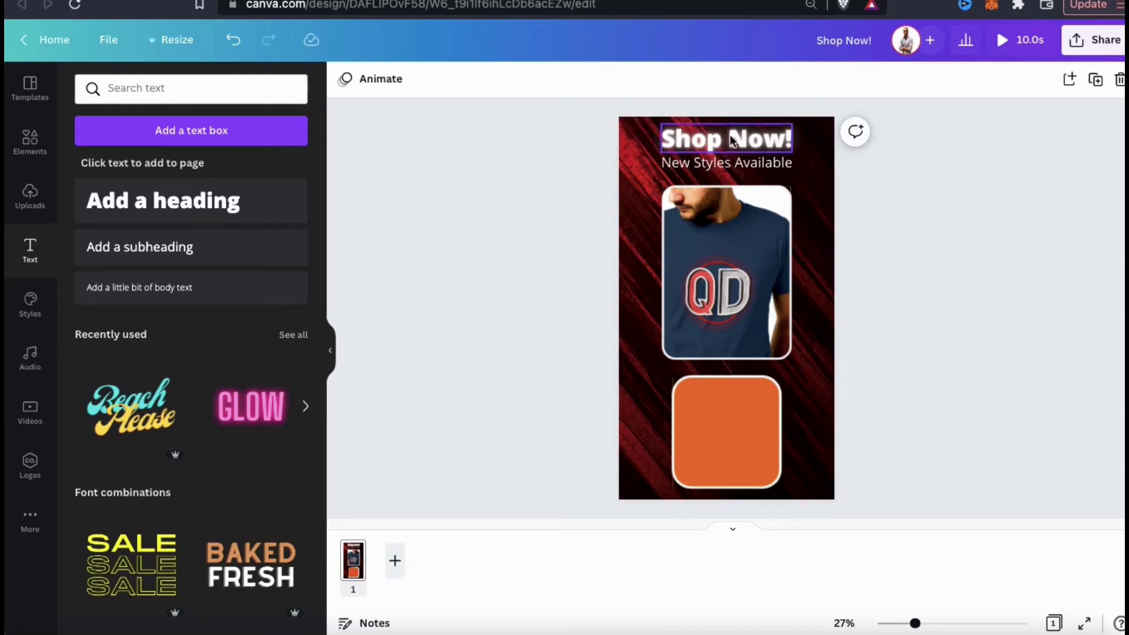
# Apply the Rise page animation to the whole page.
pyautogui.click(378, 92)
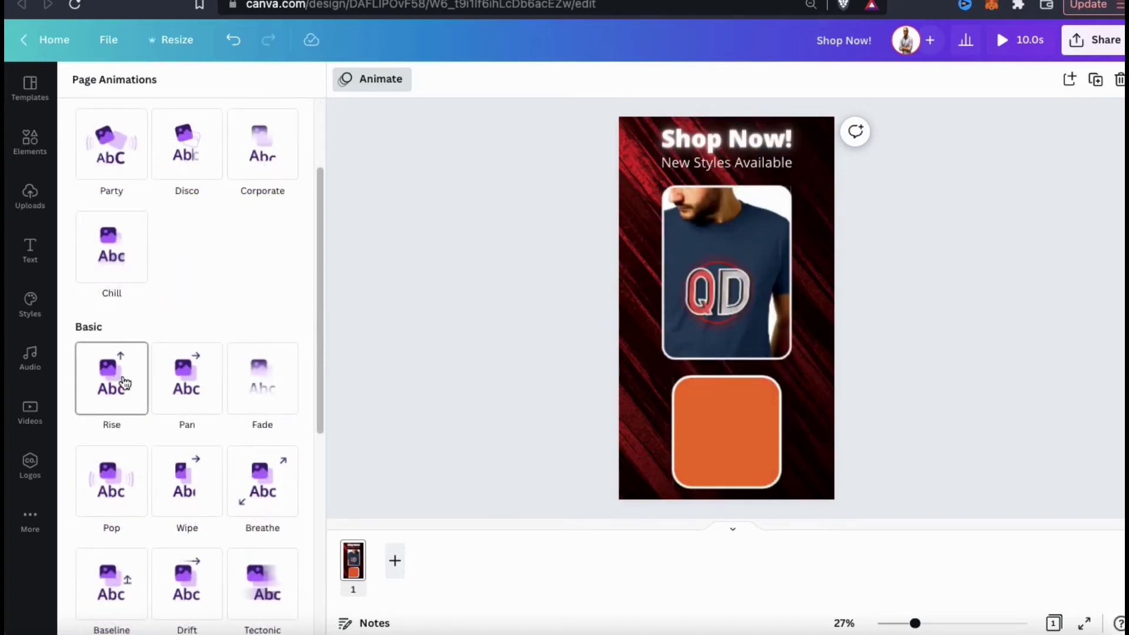
pyautogui.click(125, 383)
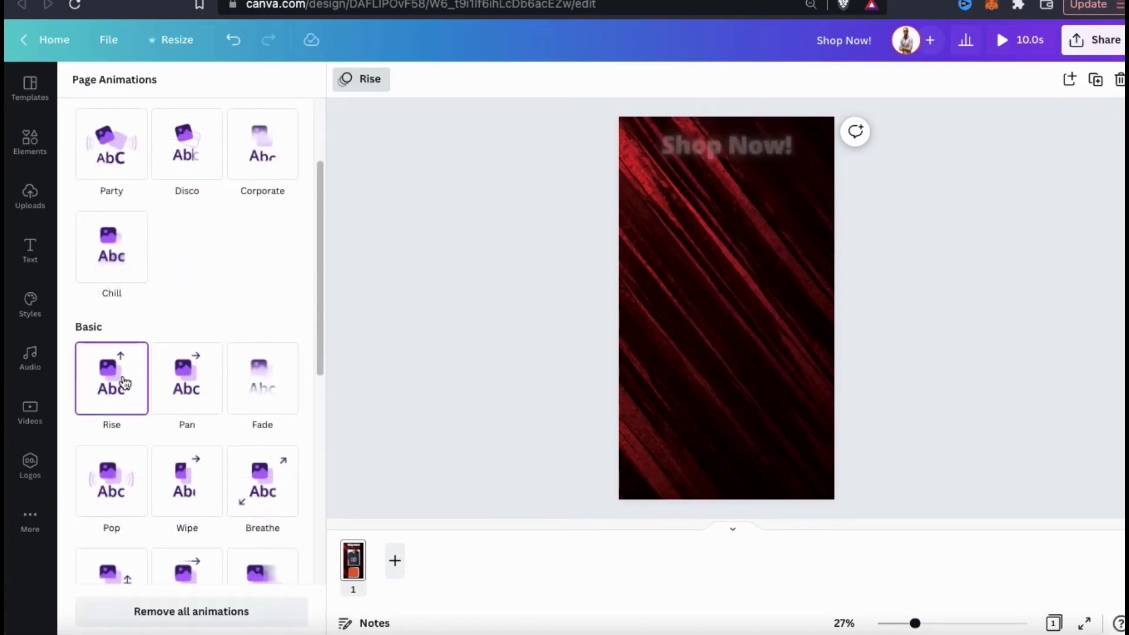
pyautogui.click(525, 349)
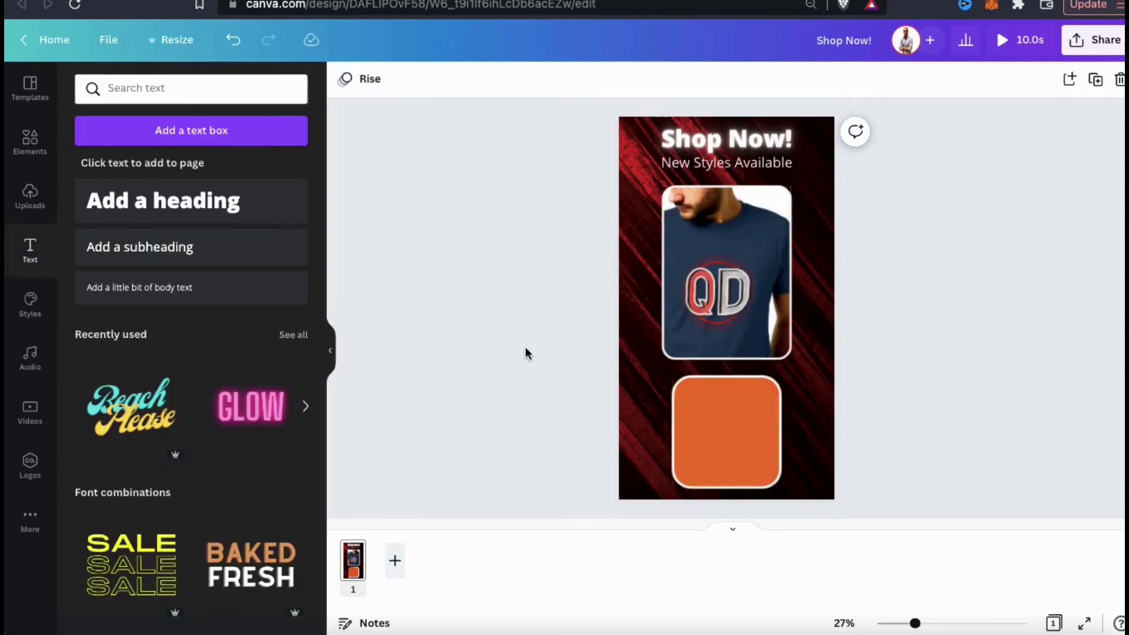
# Trim the ends of the orange and navy T-shirt videos so each runs about 7 seconds.
pyautogui.click(830, 311)
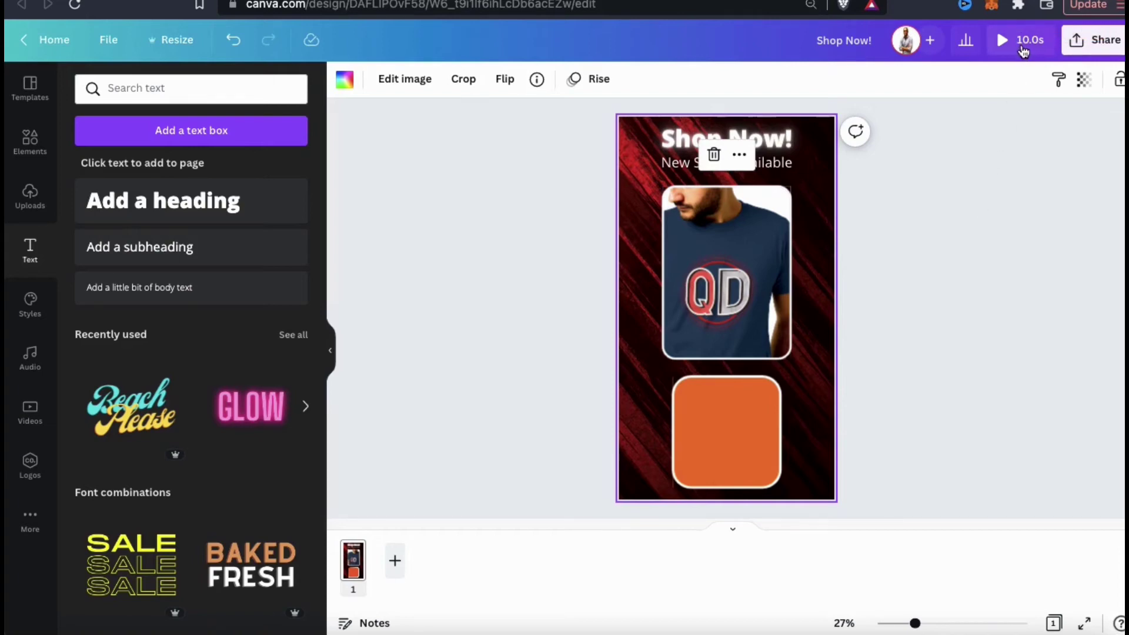
pyautogui.click(716, 325)
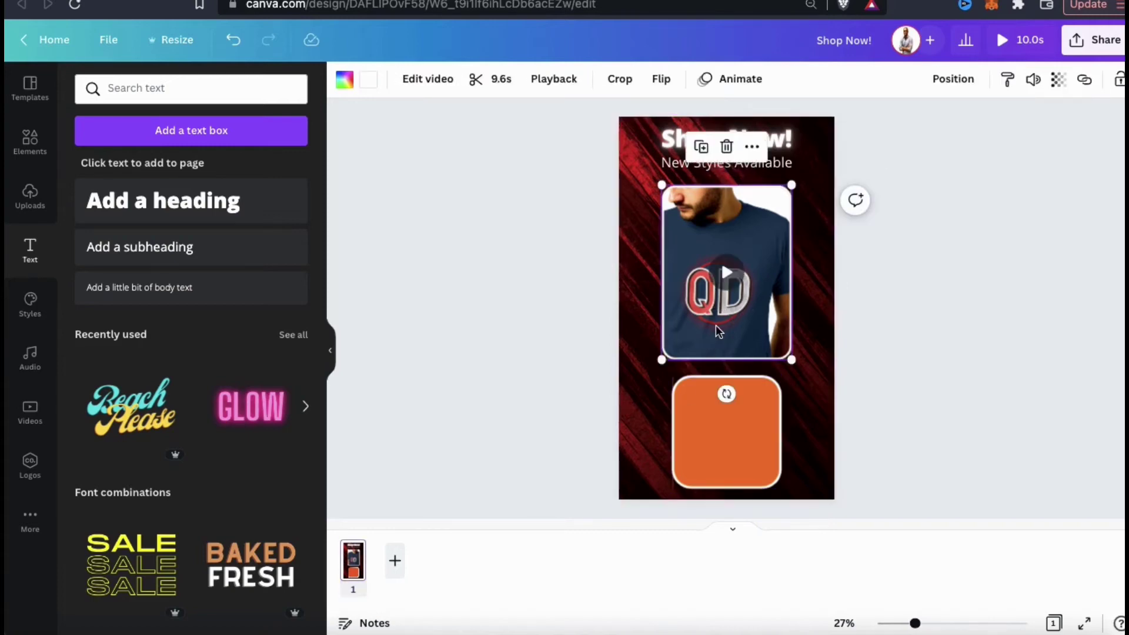
pyautogui.click(693, 431)
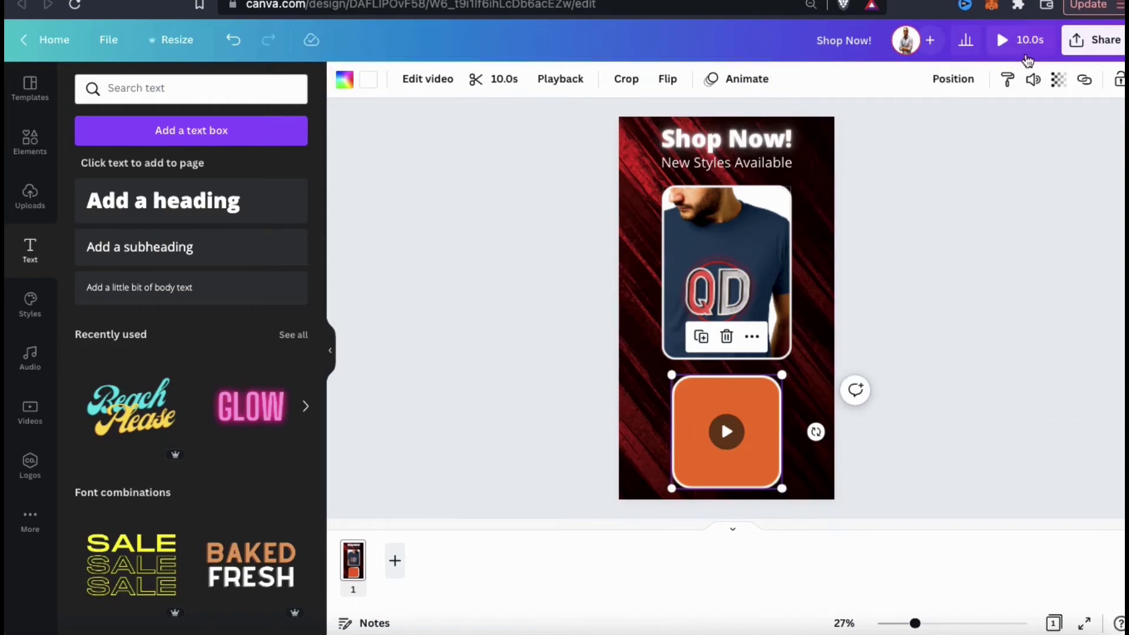
pyautogui.click(504, 82)
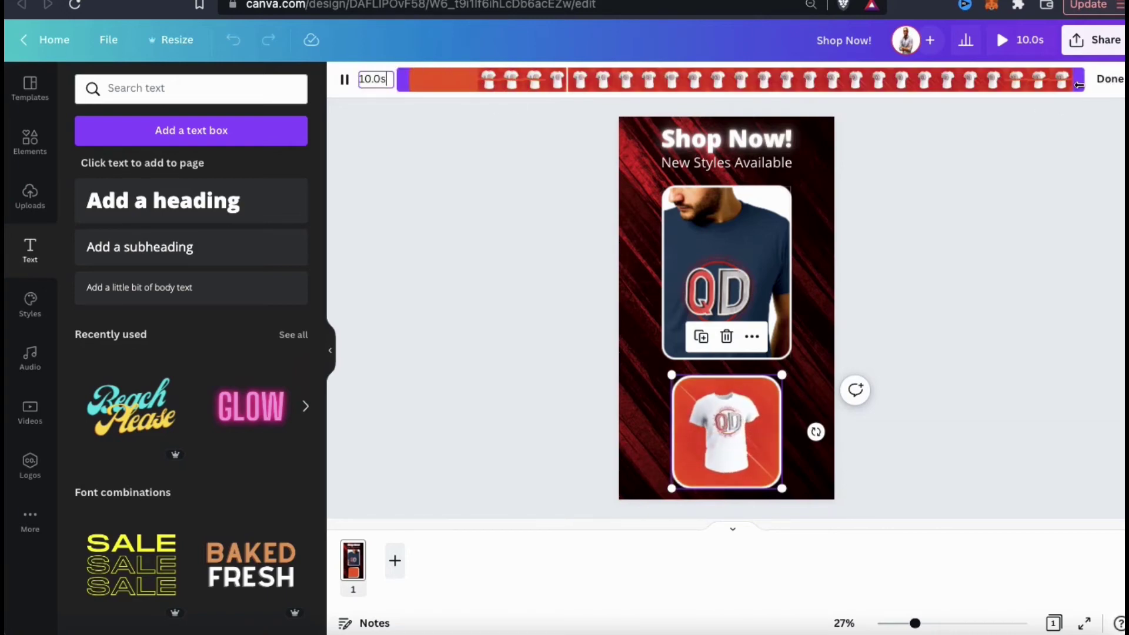
pyautogui.moveTo(1081, 82); pyautogui.dragTo(938, 81)
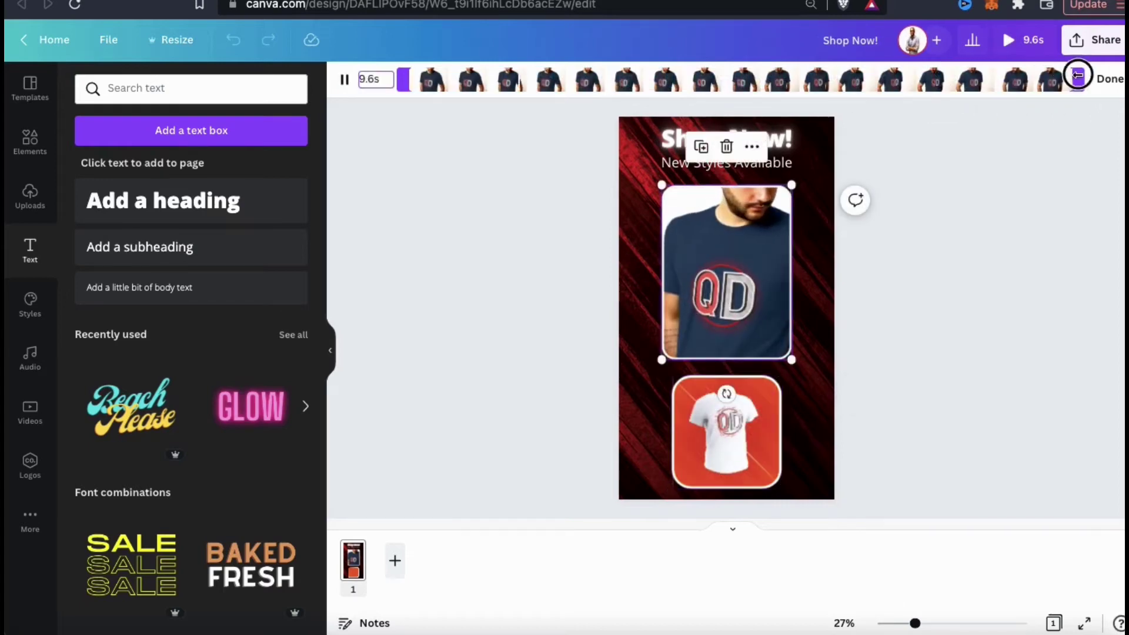
pyautogui.moveTo(1078, 75); pyautogui.dragTo(906, 75)
pyautogui.click(1112, 78)
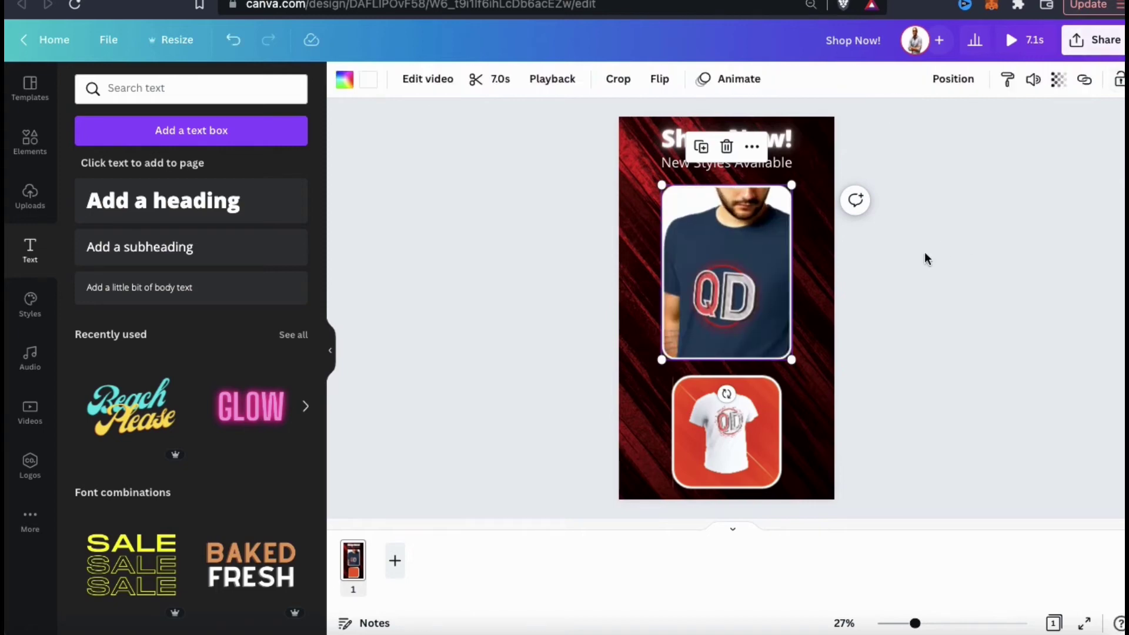
pyautogui.click(903, 259)
pyautogui.click(834, 202)
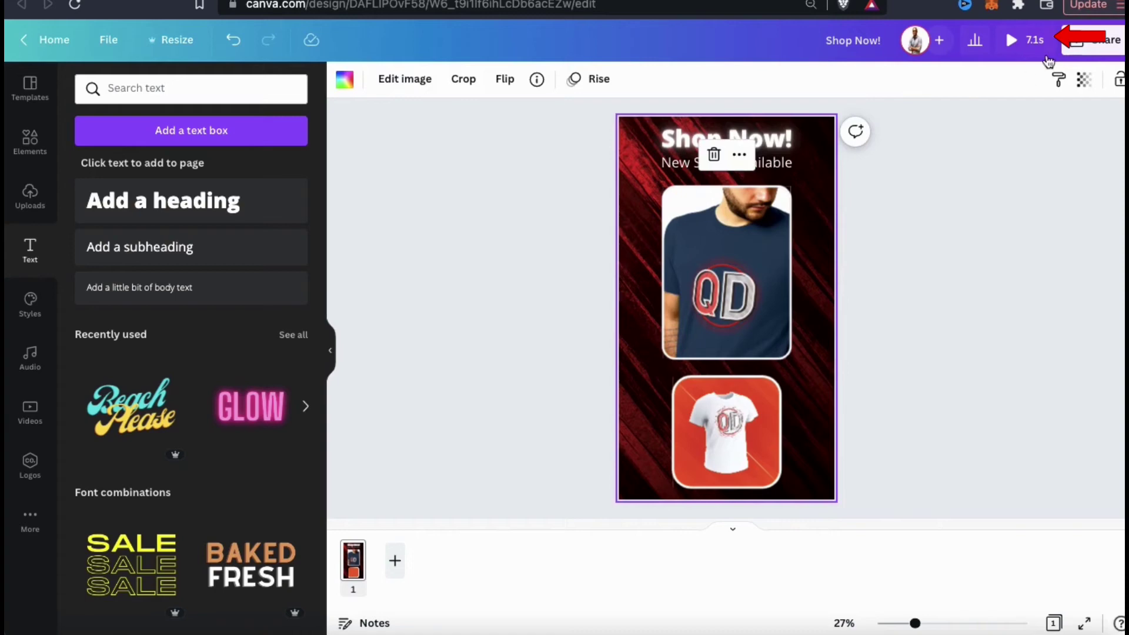
pyautogui.click(938, 245)
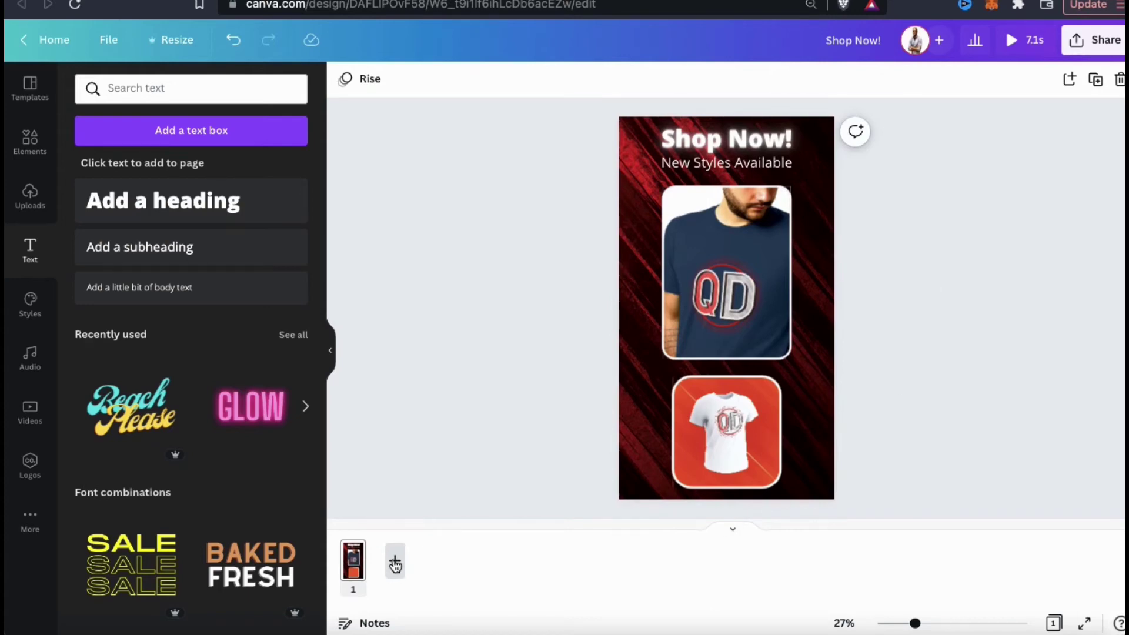
# Duplicate the page and replace the copy's frames and text with "Visit Our Shop!" above "QuantumDesignShop.com" in the lower half.
pyautogui.rightClick(355, 565)
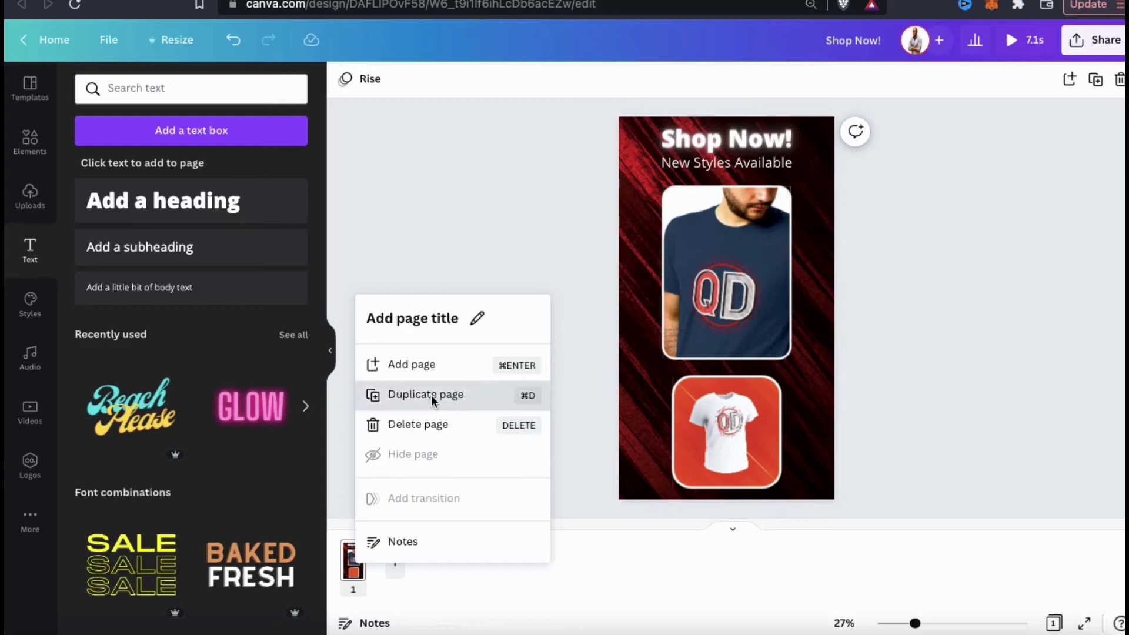
pyautogui.click(433, 400)
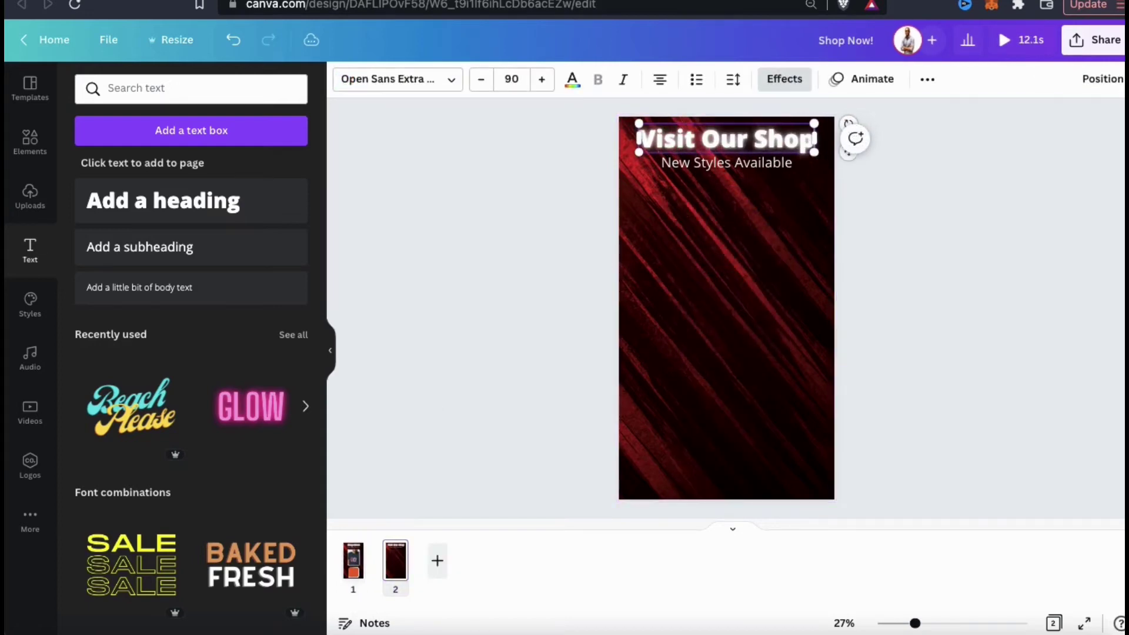
pyautogui.click(842, 224)
pyautogui.moveTo(763, 138); pyautogui.dragTo(757, 348)
pyautogui.click(751, 157)
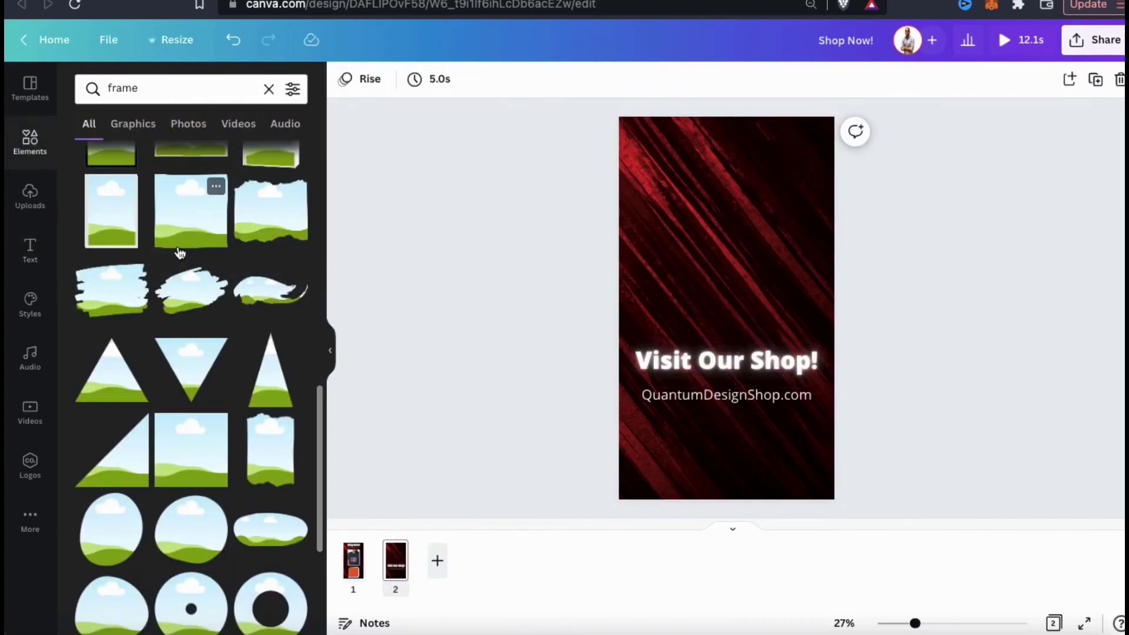
# Add an enlarged torn-edge frame above the "Visit Our Shop!" heading and fill it with the blue T-shirt video.
pyautogui.click(270, 209)
pyautogui.moveTo(785, 259); pyautogui.dragTo(831, 224)
pyautogui.moveTo(759, 283); pyautogui.dragTo(736, 247)
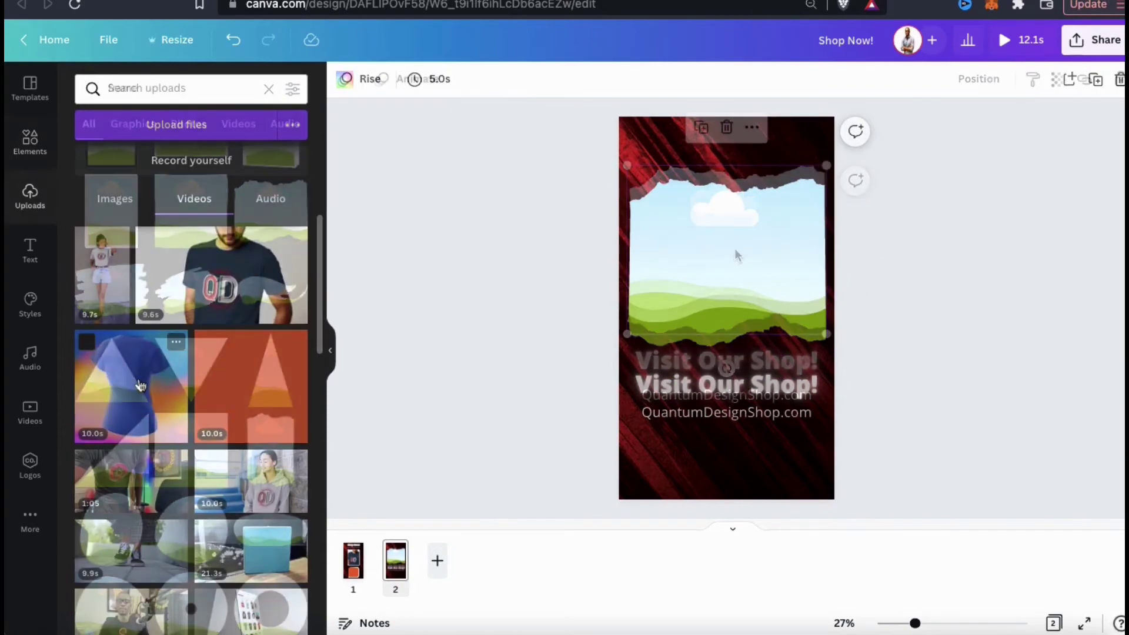
pyautogui.moveTo(140, 385); pyautogui.dragTo(678, 247)
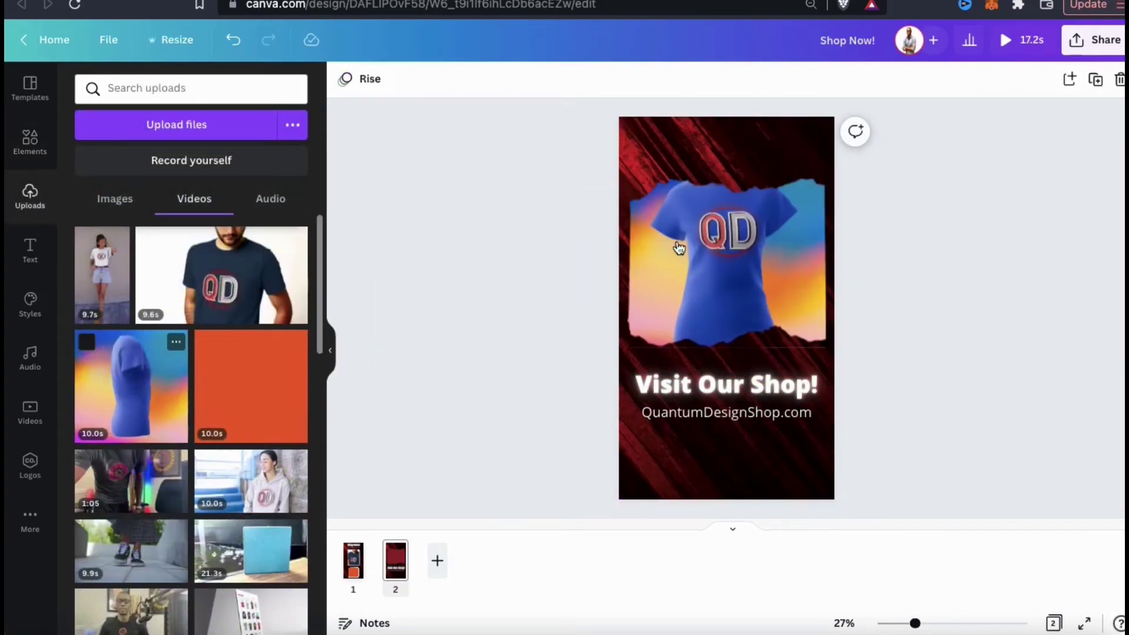
# Enlarge the blue T-shirt video inside the torn-edge frame and reposition it so the shirt is centred.
pyautogui.doubleClick(771, 251)
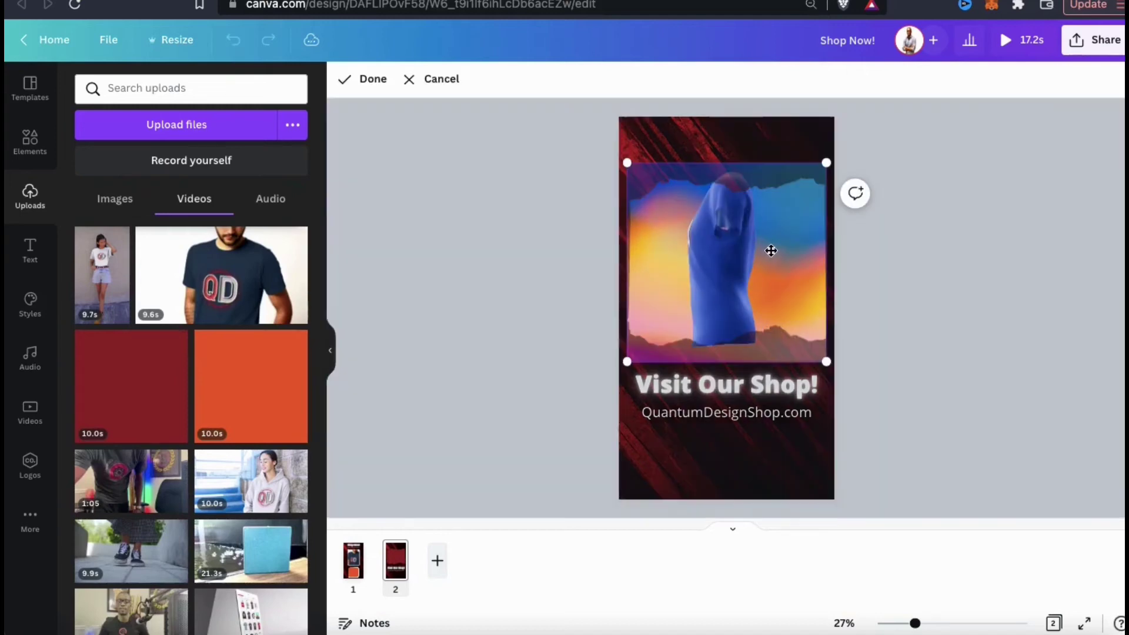
pyautogui.moveTo(831, 368); pyautogui.dragTo(870, 409)
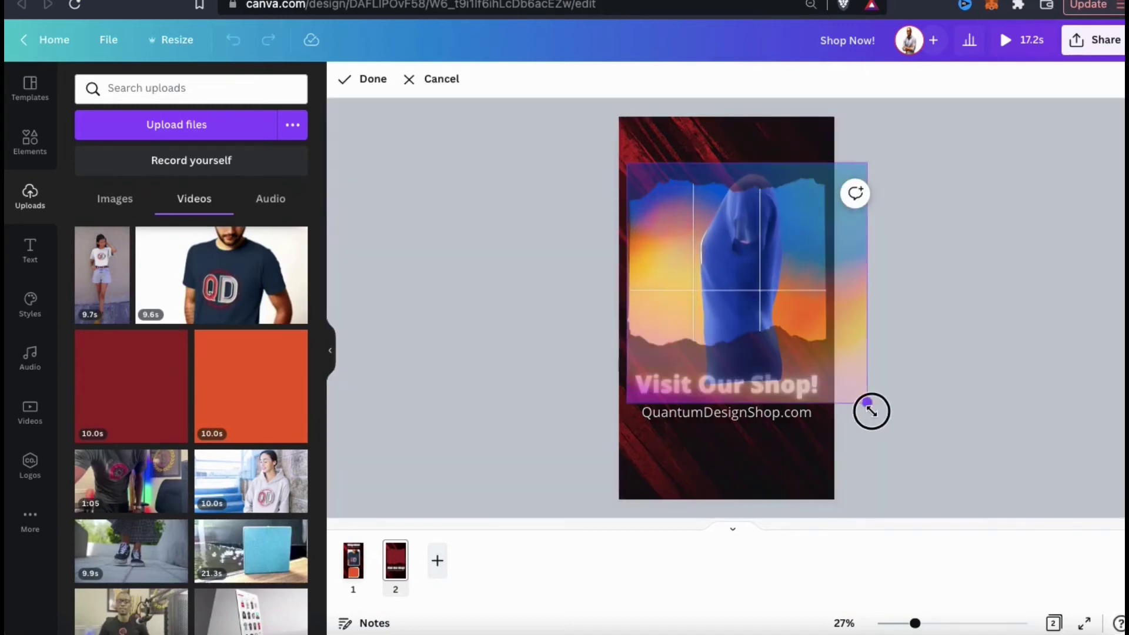
pyautogui.moveTo(764, 270); pyautogui.dragTo(742, 316)
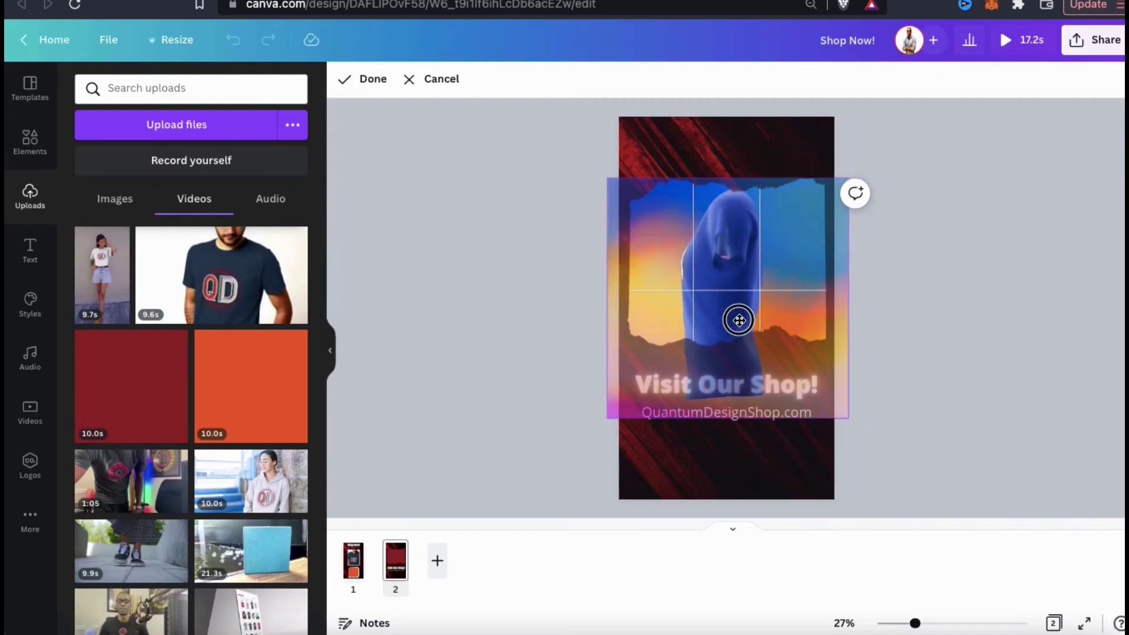
pyautogui.click(365, 79)
pyautogui.click(726, 260)
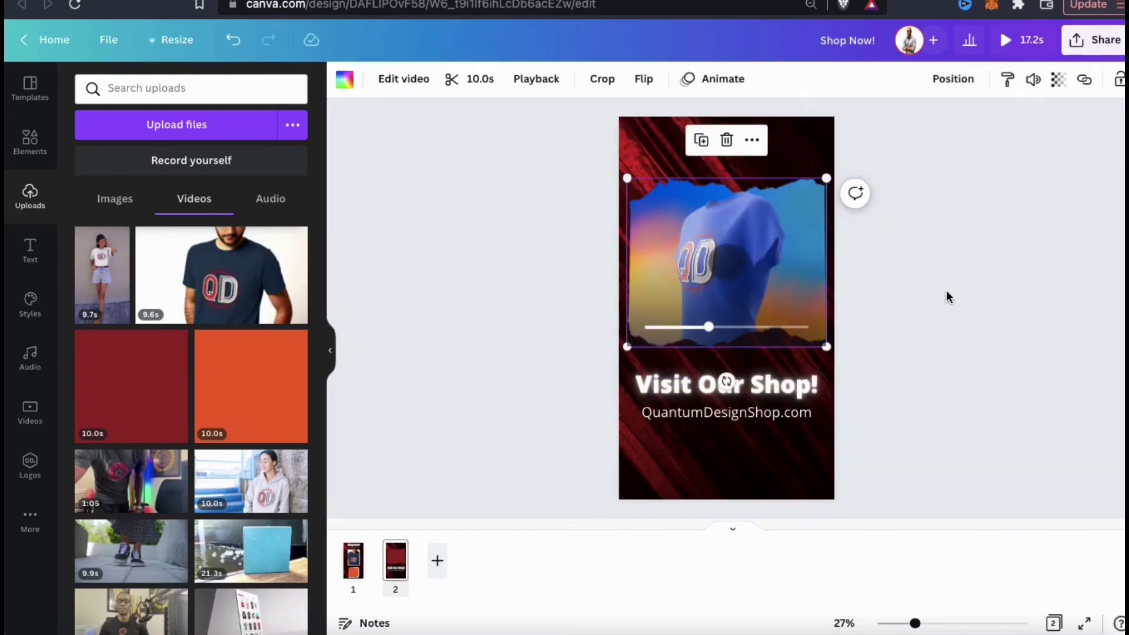
pyautogui.click(951, 298)
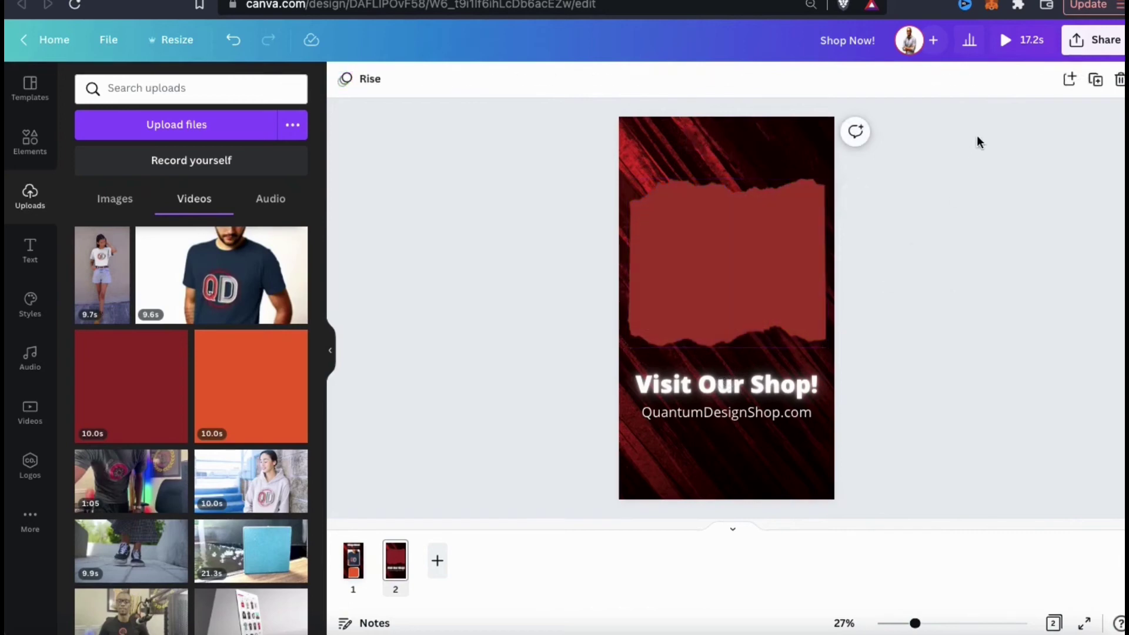
# Preview the animated two-page shop promotion, and return to the editor.
pyautogui.click(1023, 44)
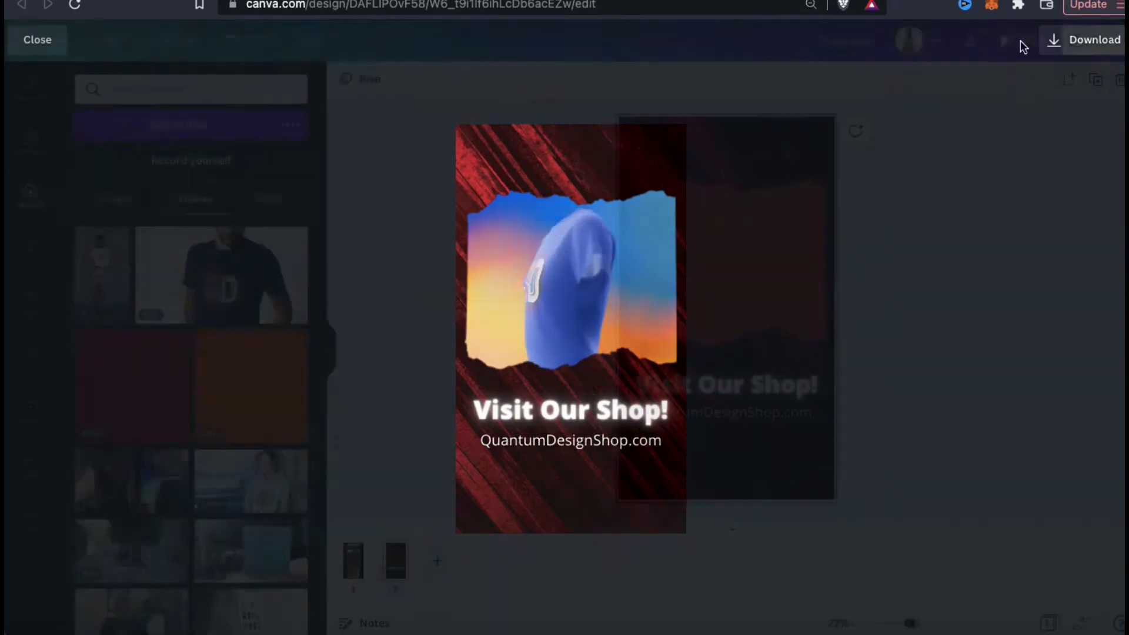
pyautogui.click(1022, 46)
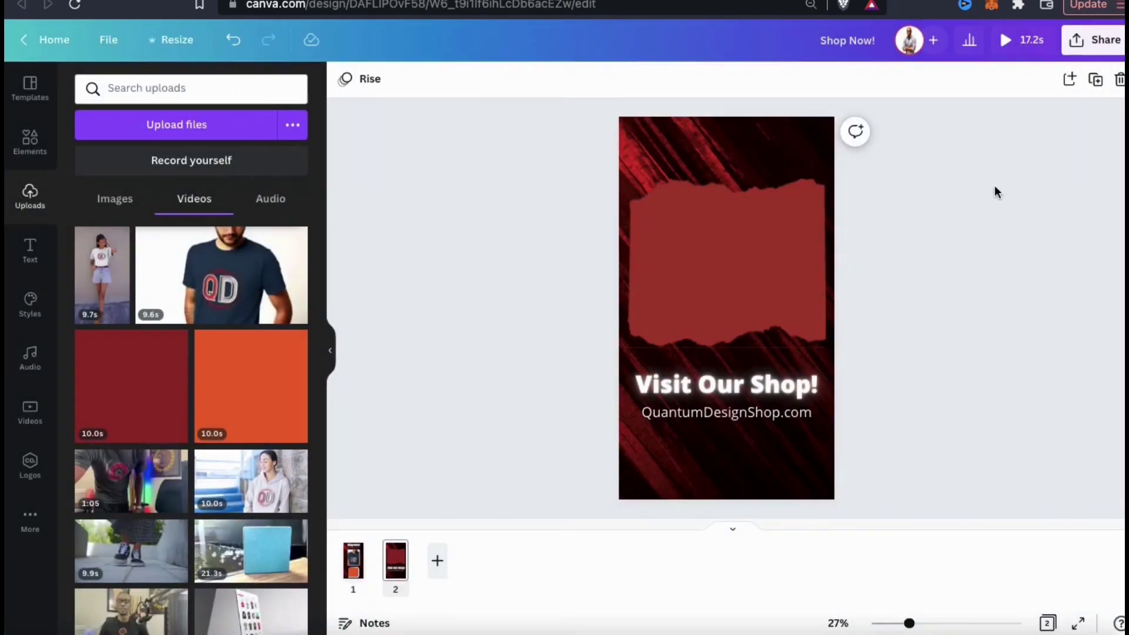
# Download both pages of the shop promotion as an MP4 video, keeping the download settings saved.
pyautogui.click(1086, 52)
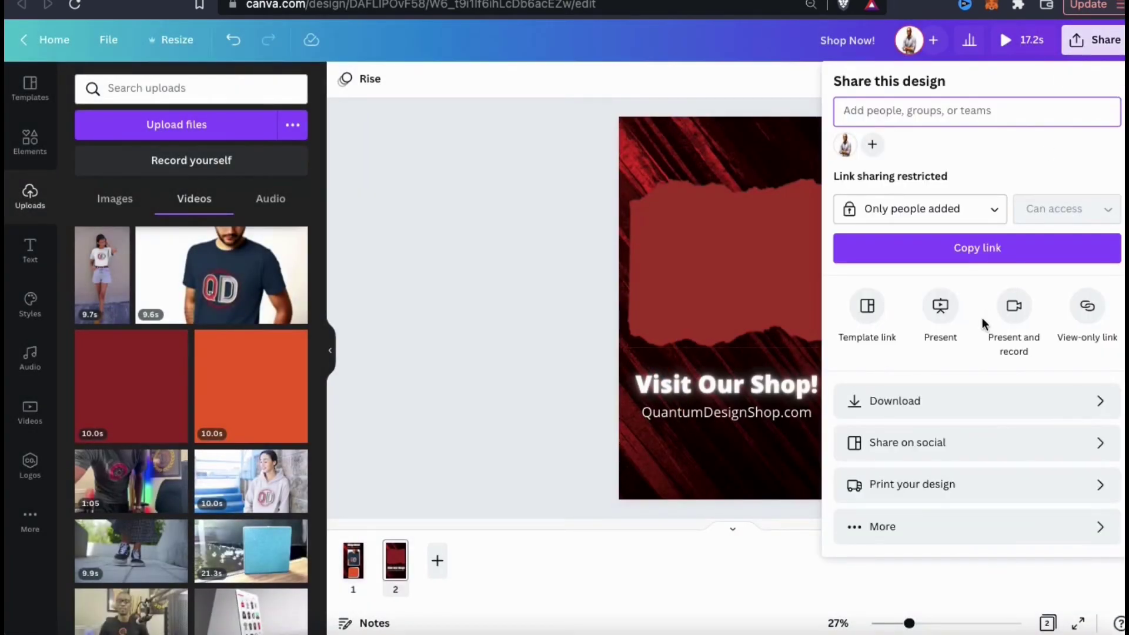
pyautogui.click(949, 395)
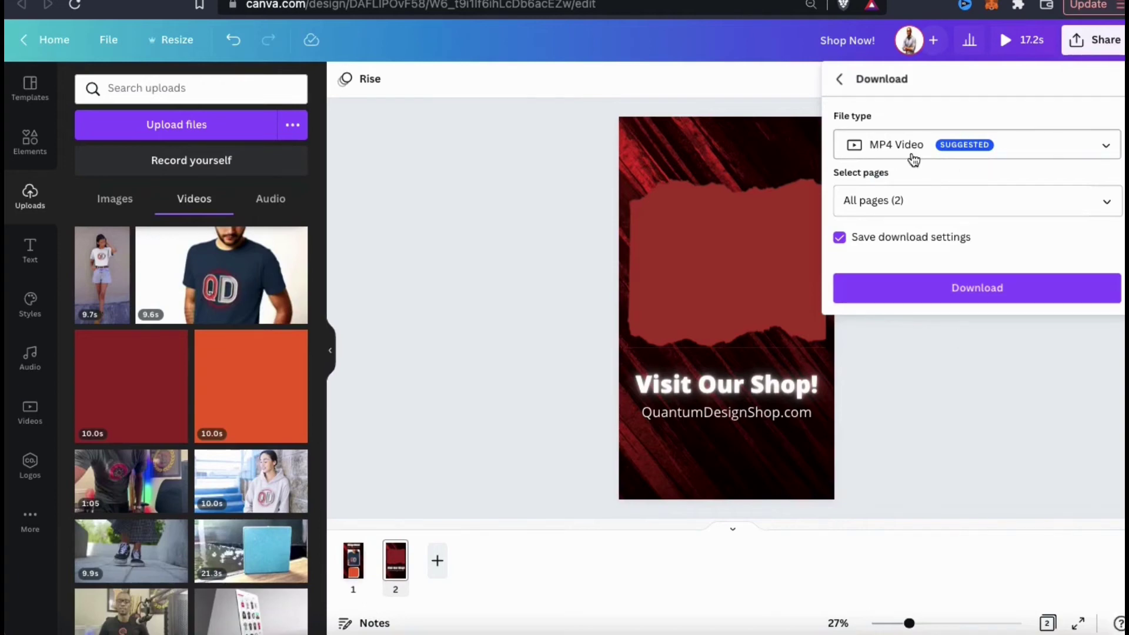
pyautogui.click(1103, 204)
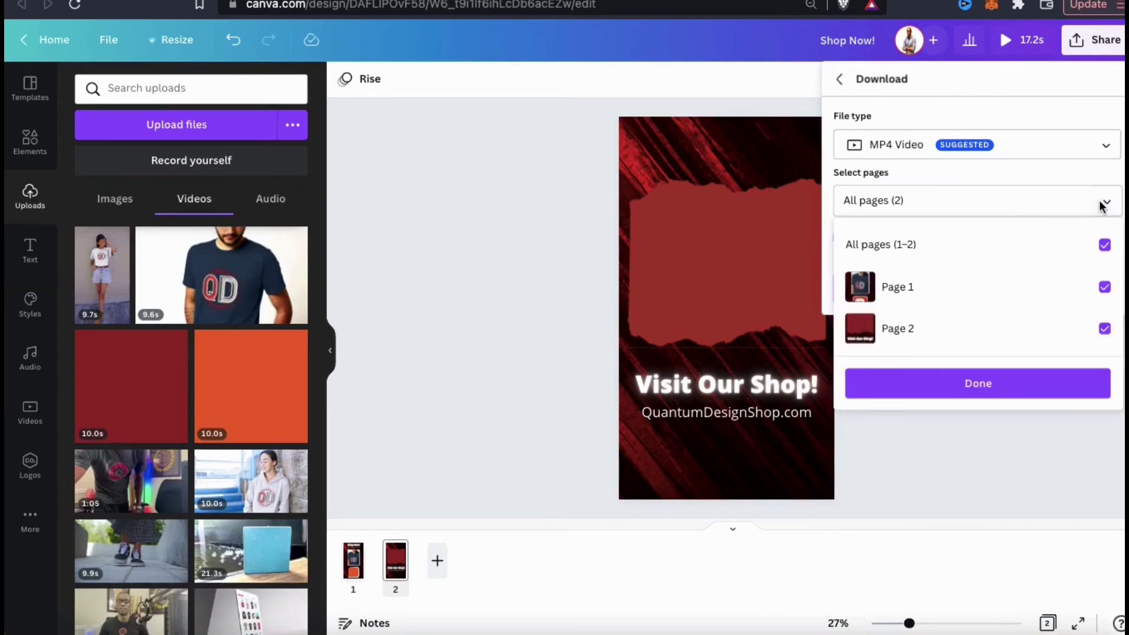
pyautogui.click(1101, 204)
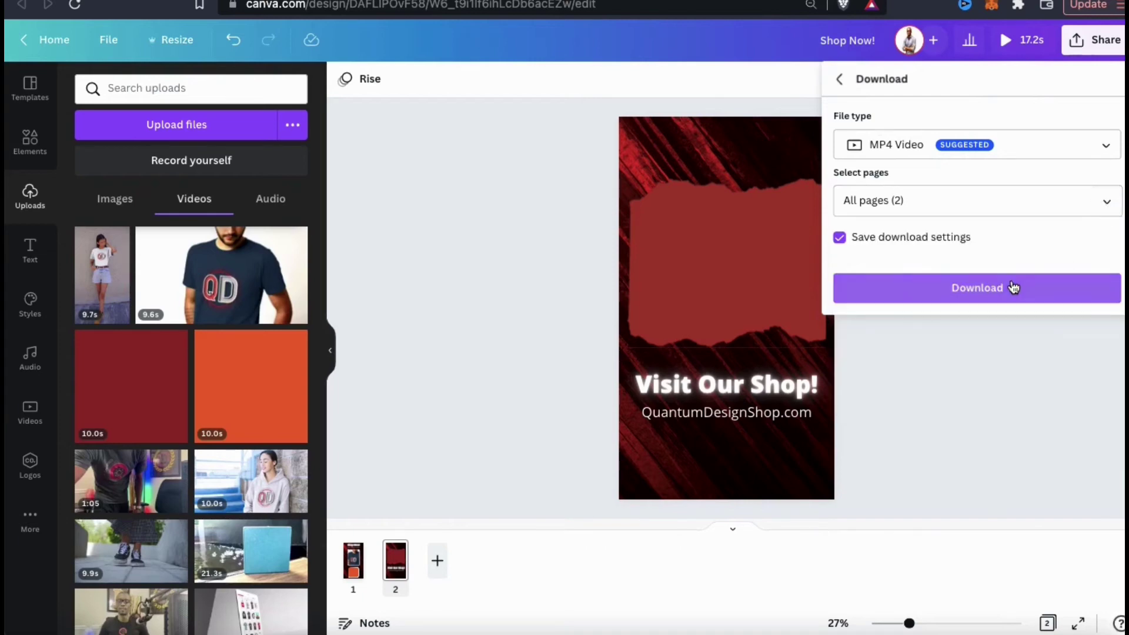
pyautogui.click(994, 291)
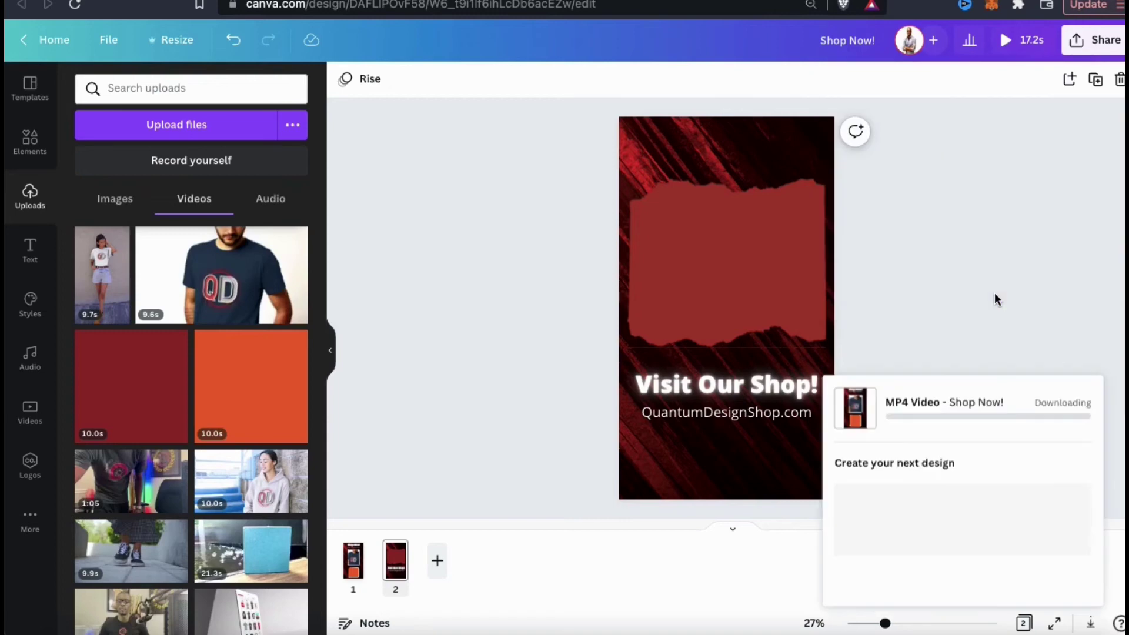